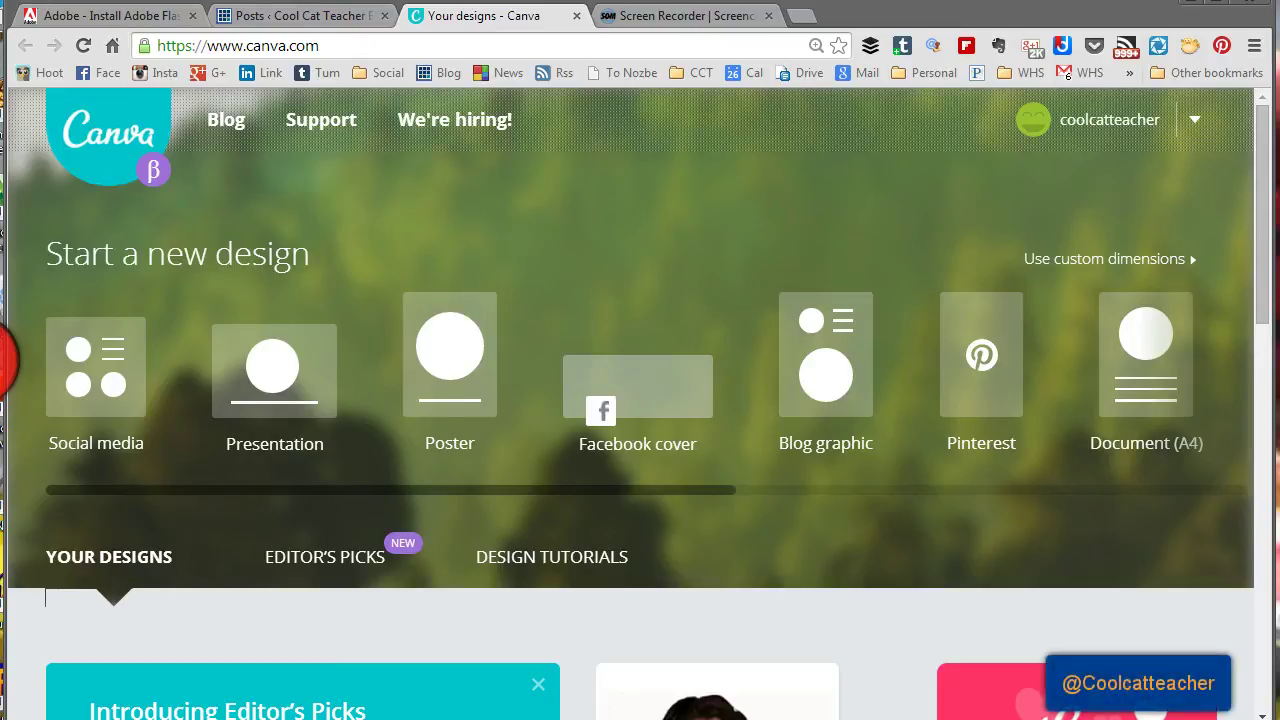
- Start a new design with the Facebook cover format
click(670, 413)
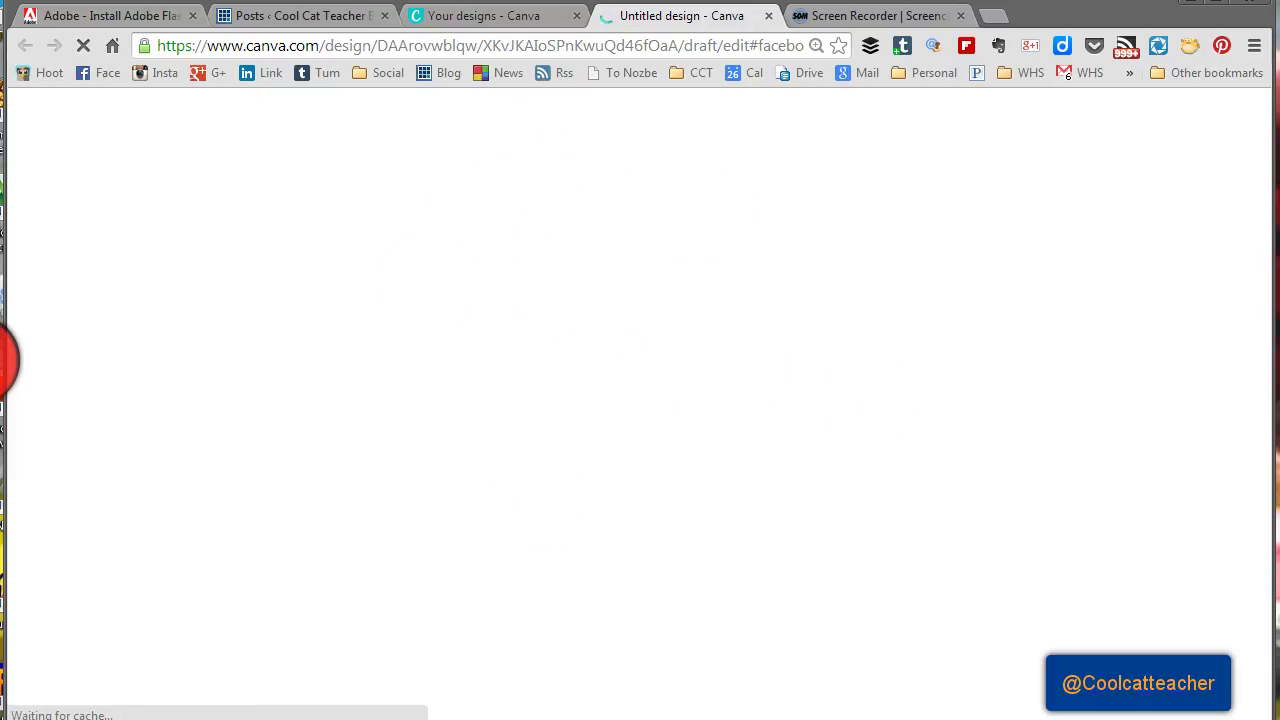
- Go back to the saved designs and open the existing Cool Cat Teacher header design
click(462, 16)
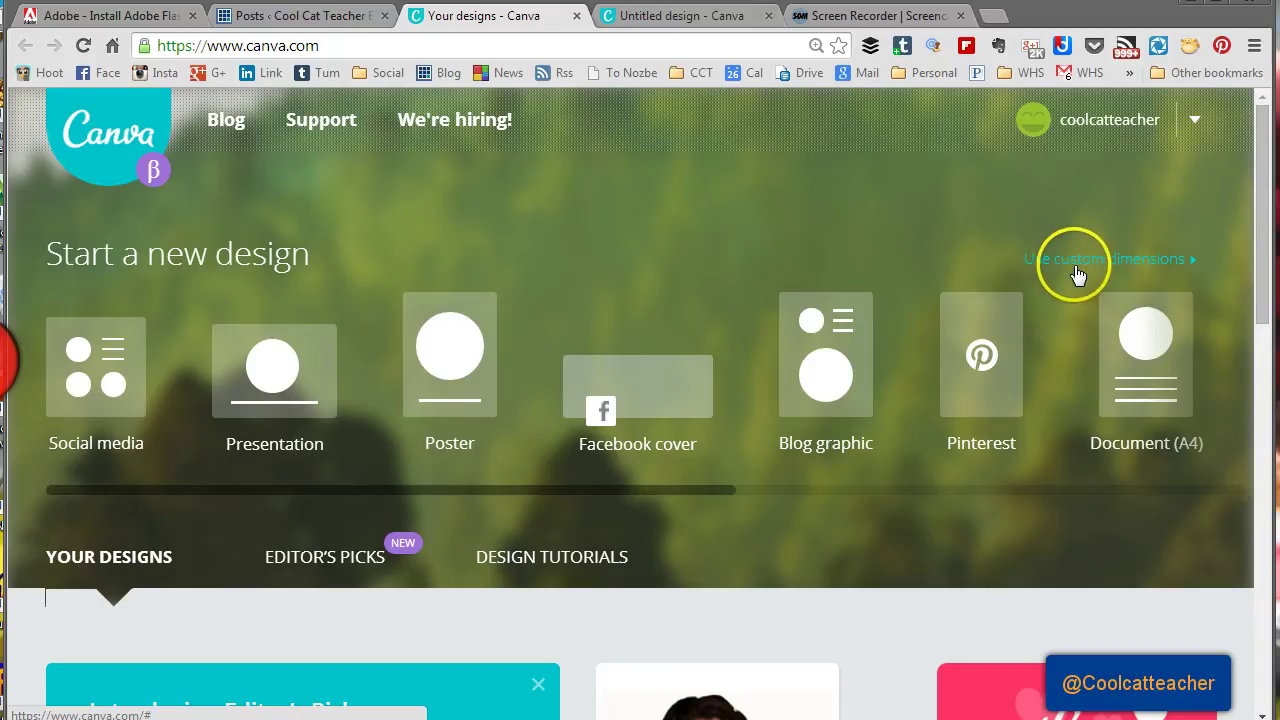
drag(1258, 333, 1249, 557)
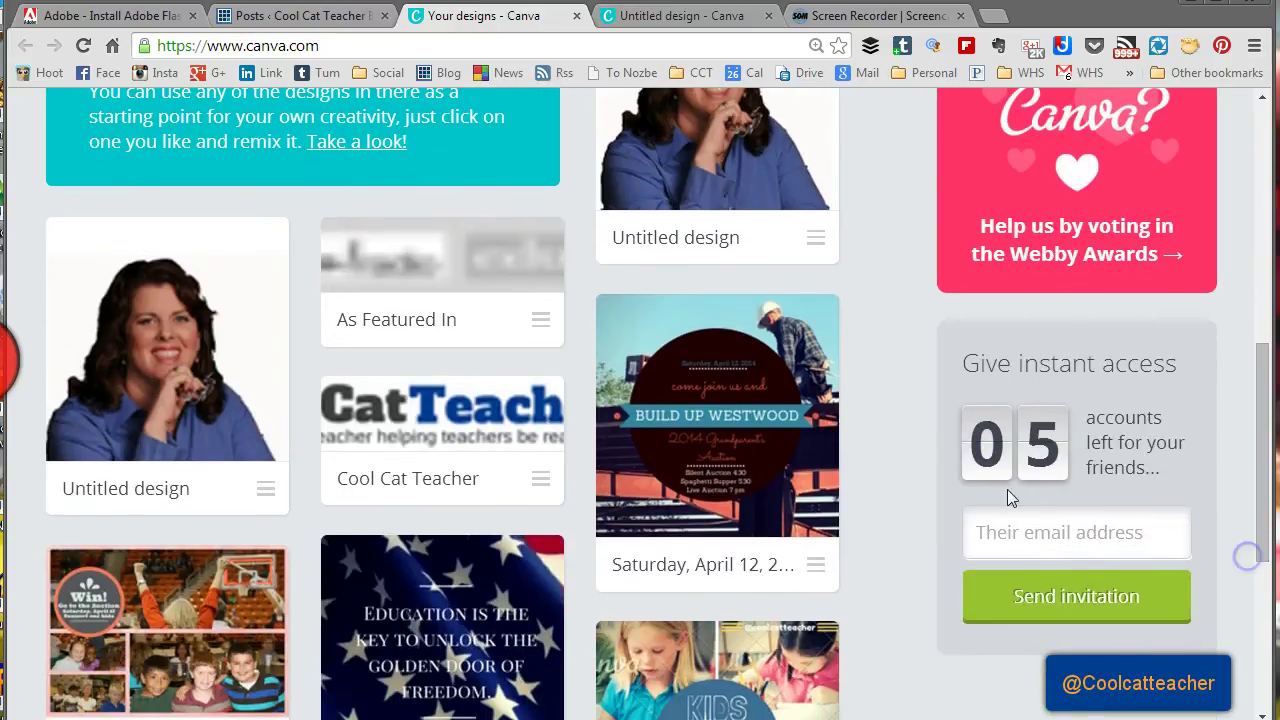
click(494, 416)
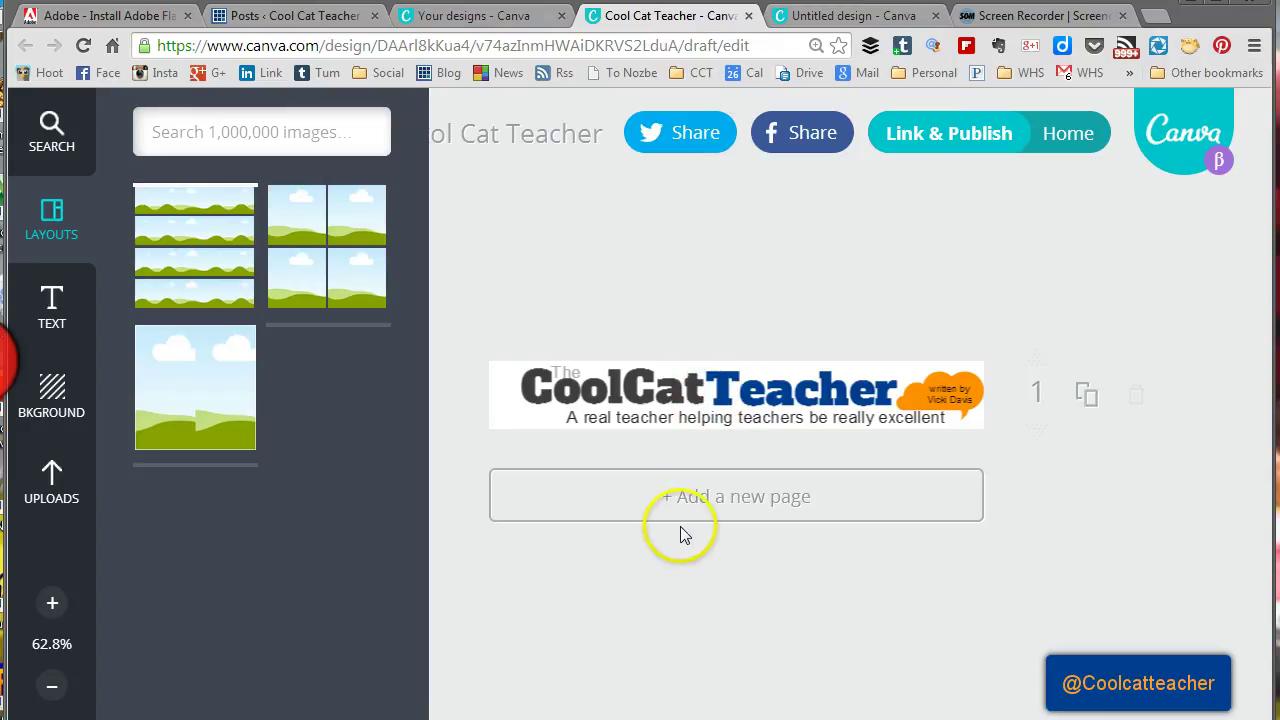
- Return to the untitled Facebook cover and examine the range of ready-made and photo-grid layouts
click(832, 16)
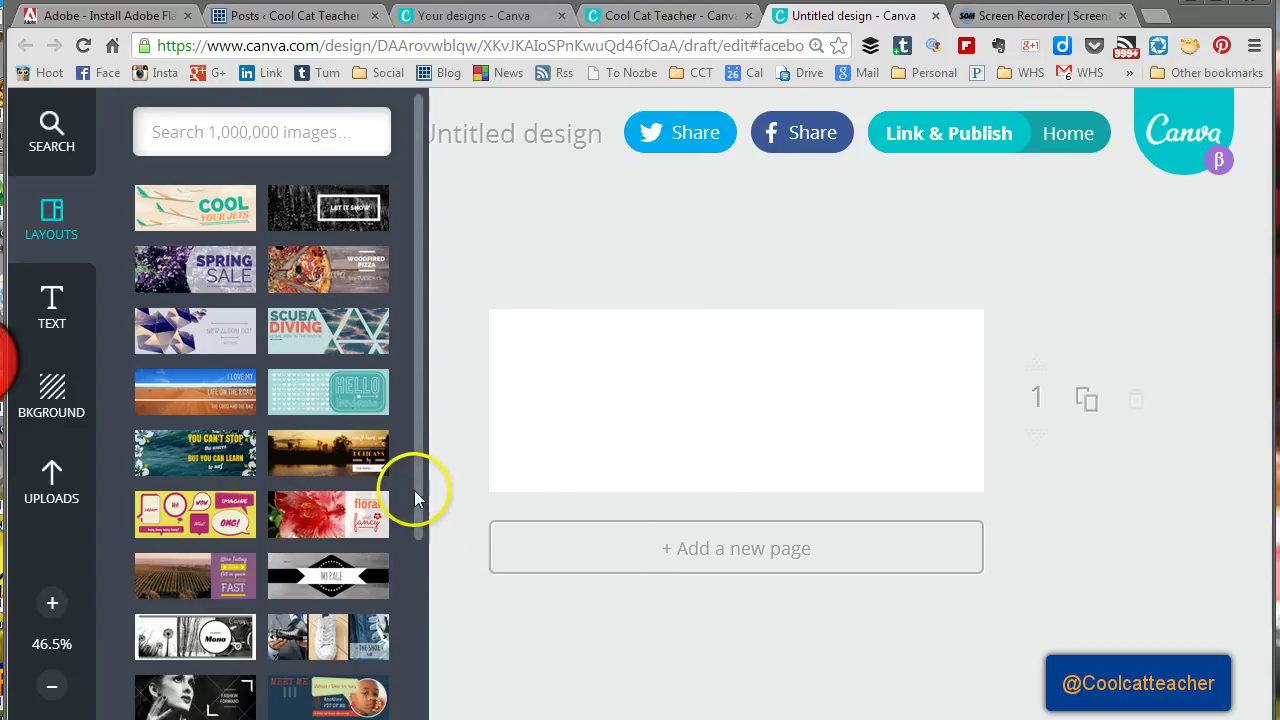
drag(417, 480, 392, 680)
scroll(405, 645, down, 2)
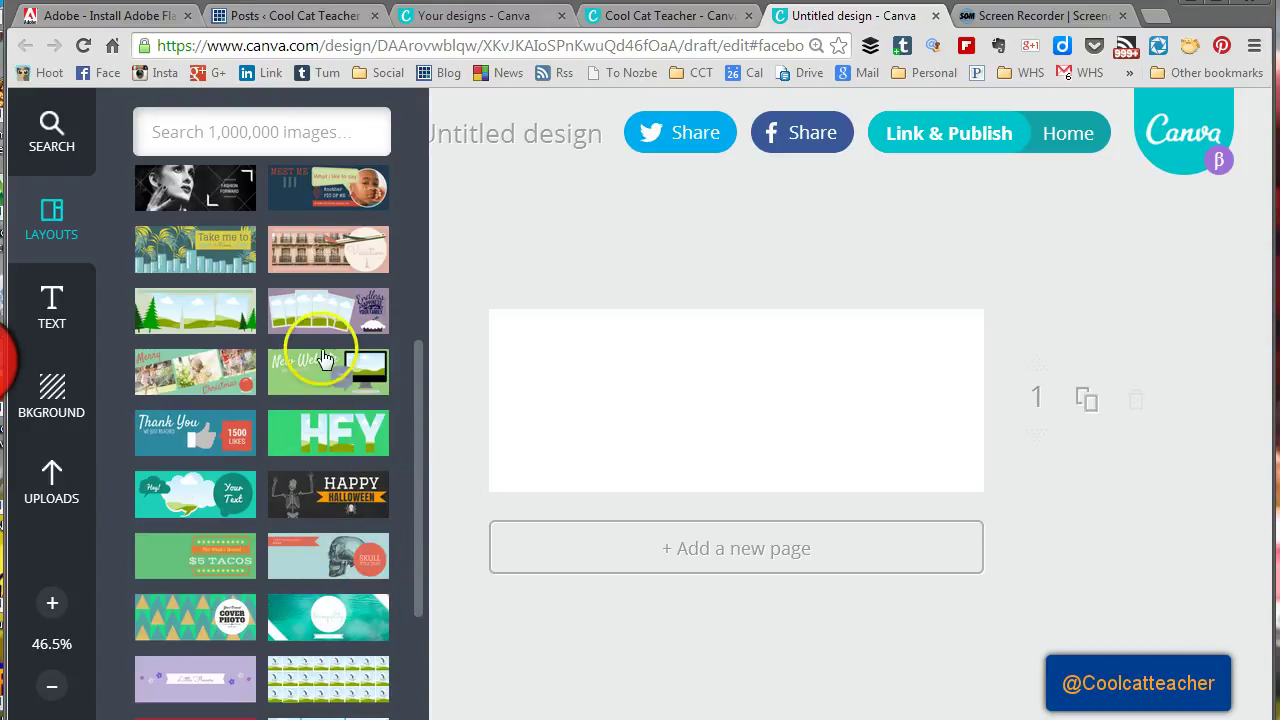
drag(417, 580, 415, 686)
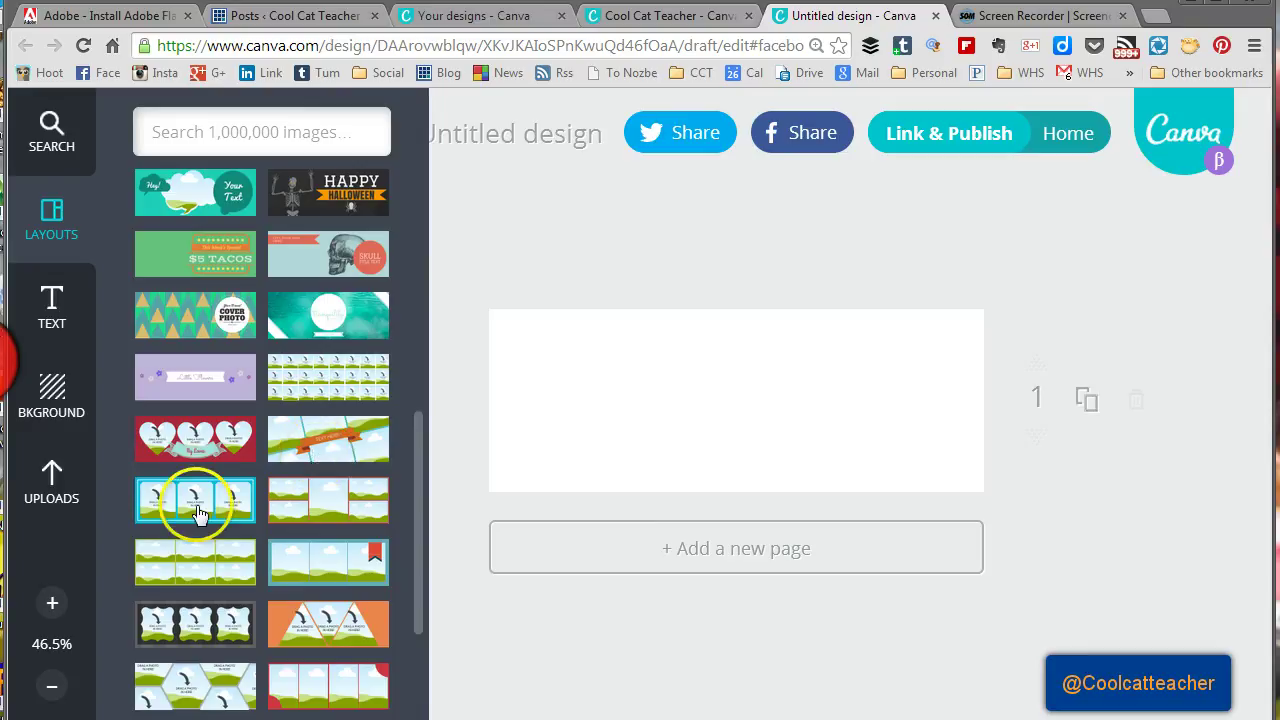
drag(418, 486, 449, 277)
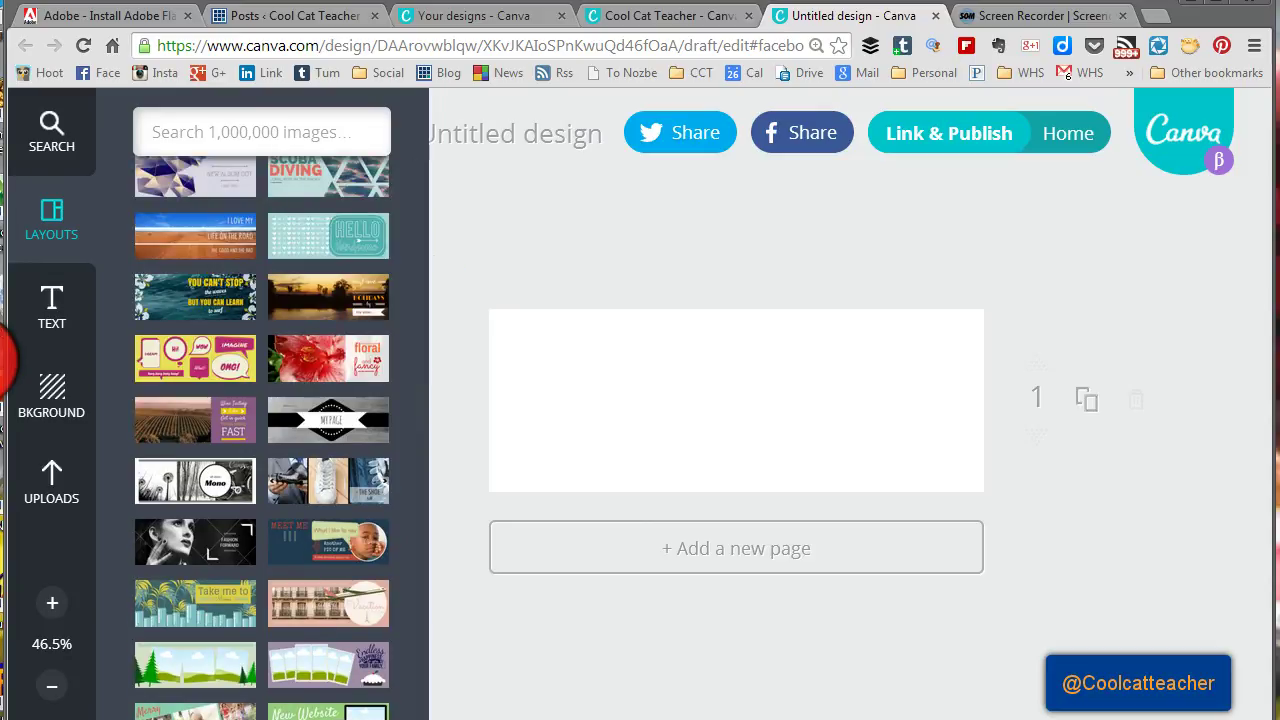
scroll(262, 430, down, 2)
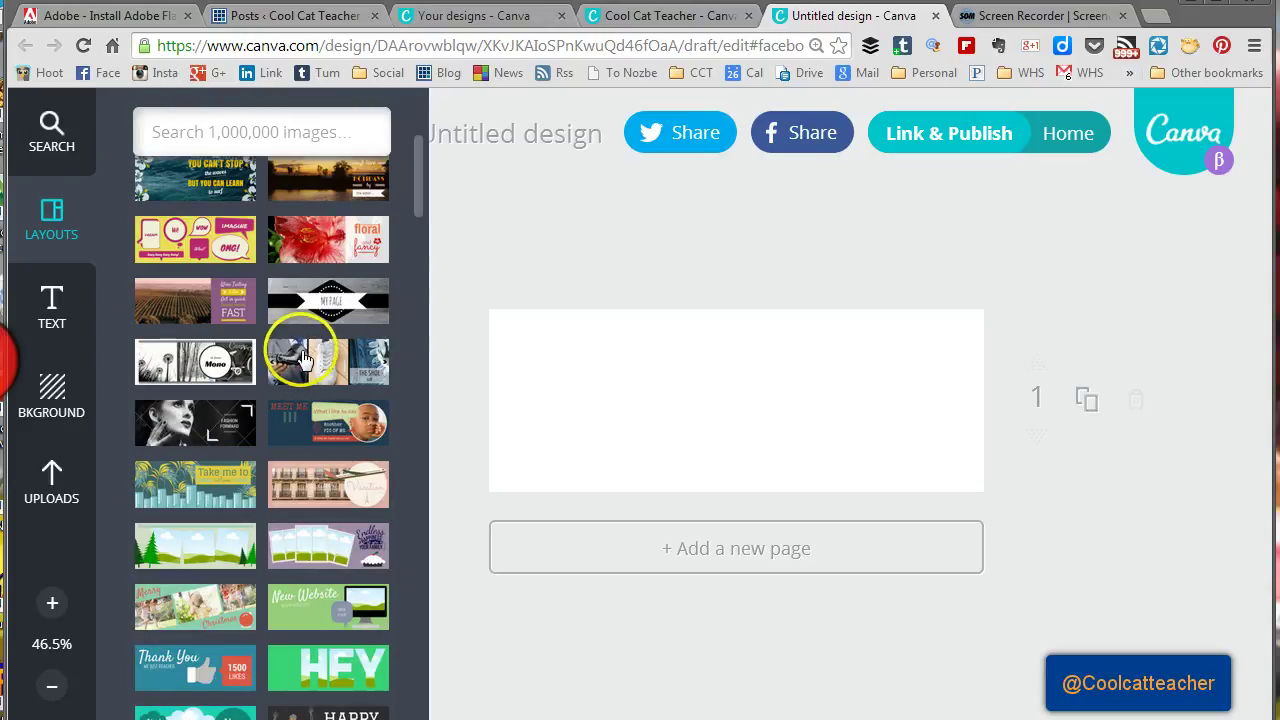
drag(417, 208, 395, 683)
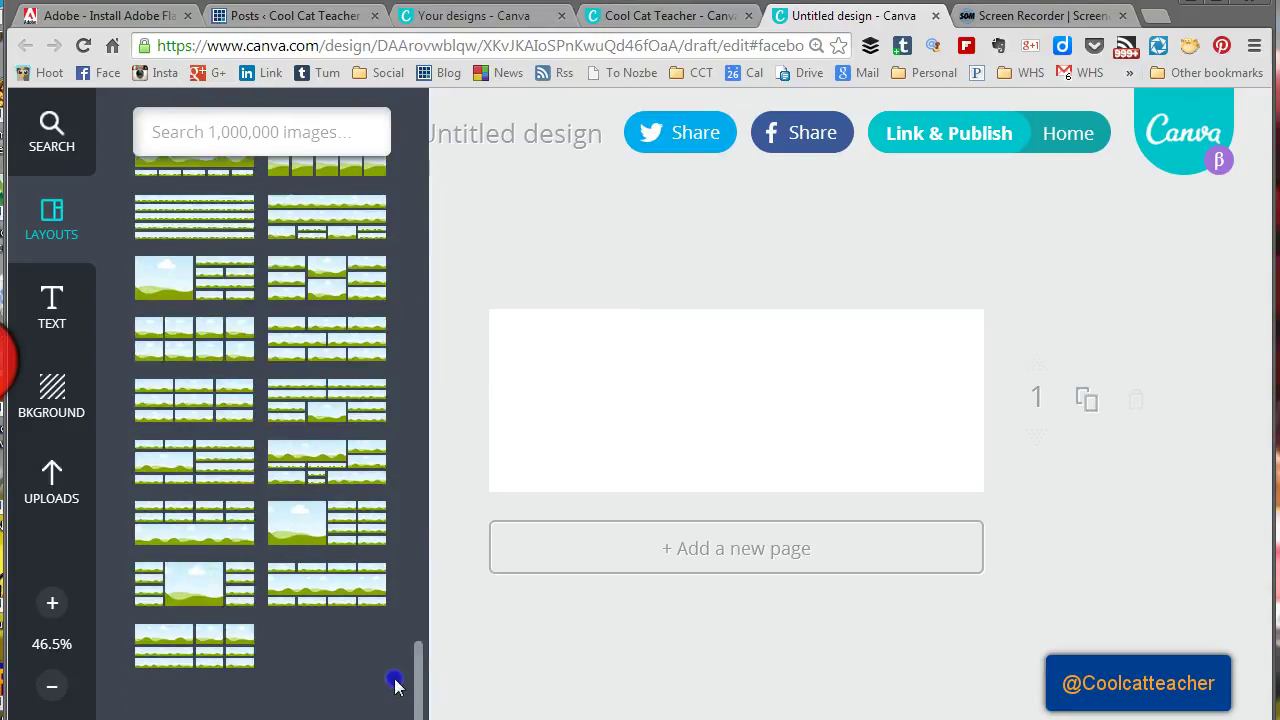
scroll(408, 675, down, 2)
scroll(413, 668, down, 3)
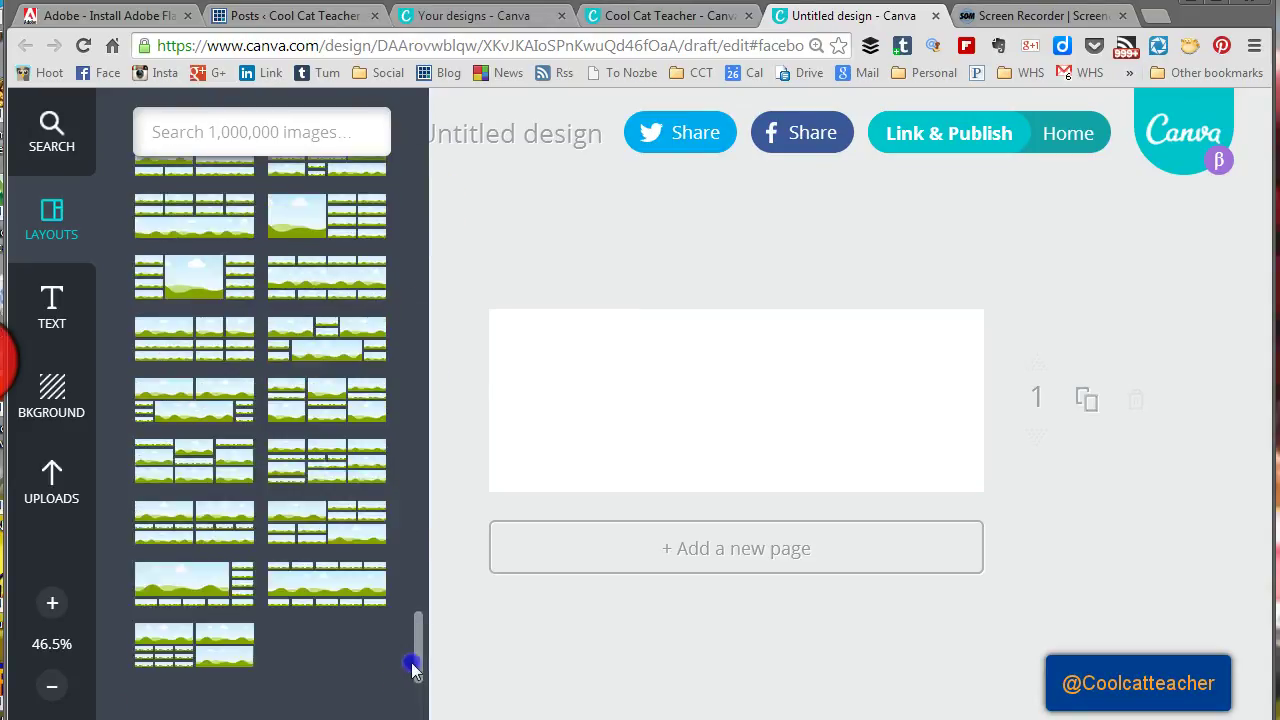
scroll(413, 668, down, 3)
scroll(422, 600, down, 3)
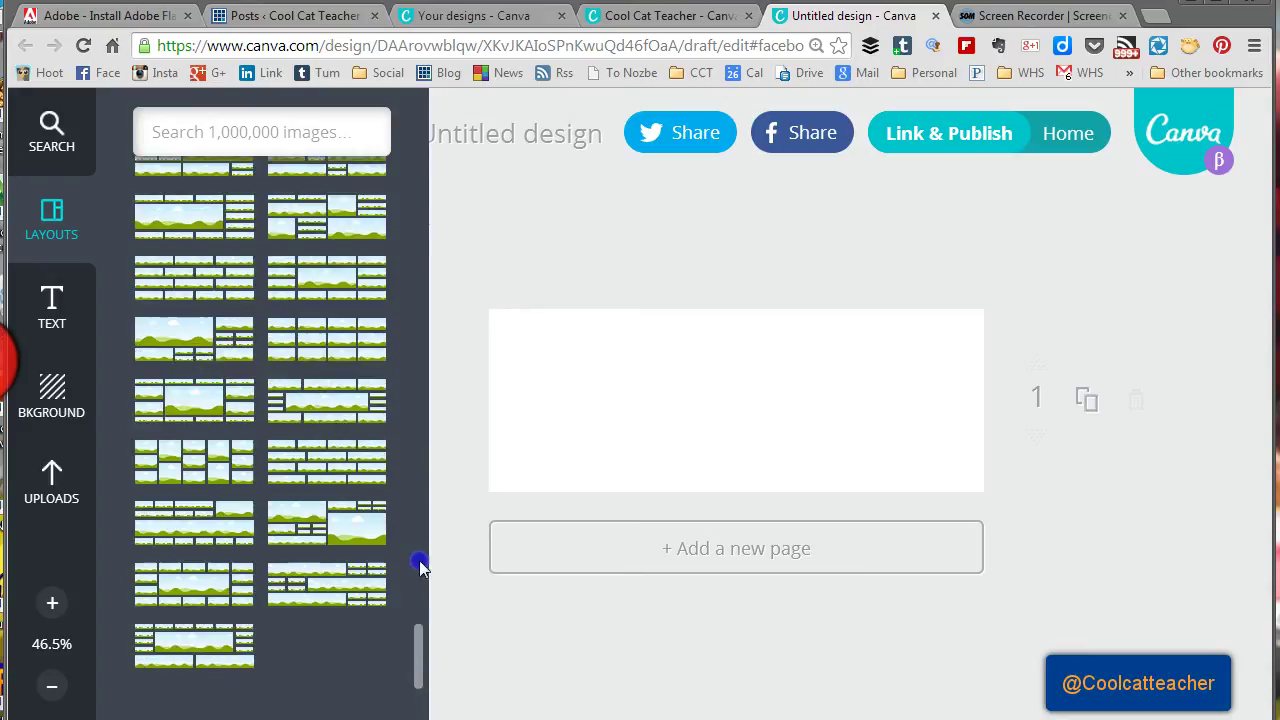
scroll(427, 412, down, 3)
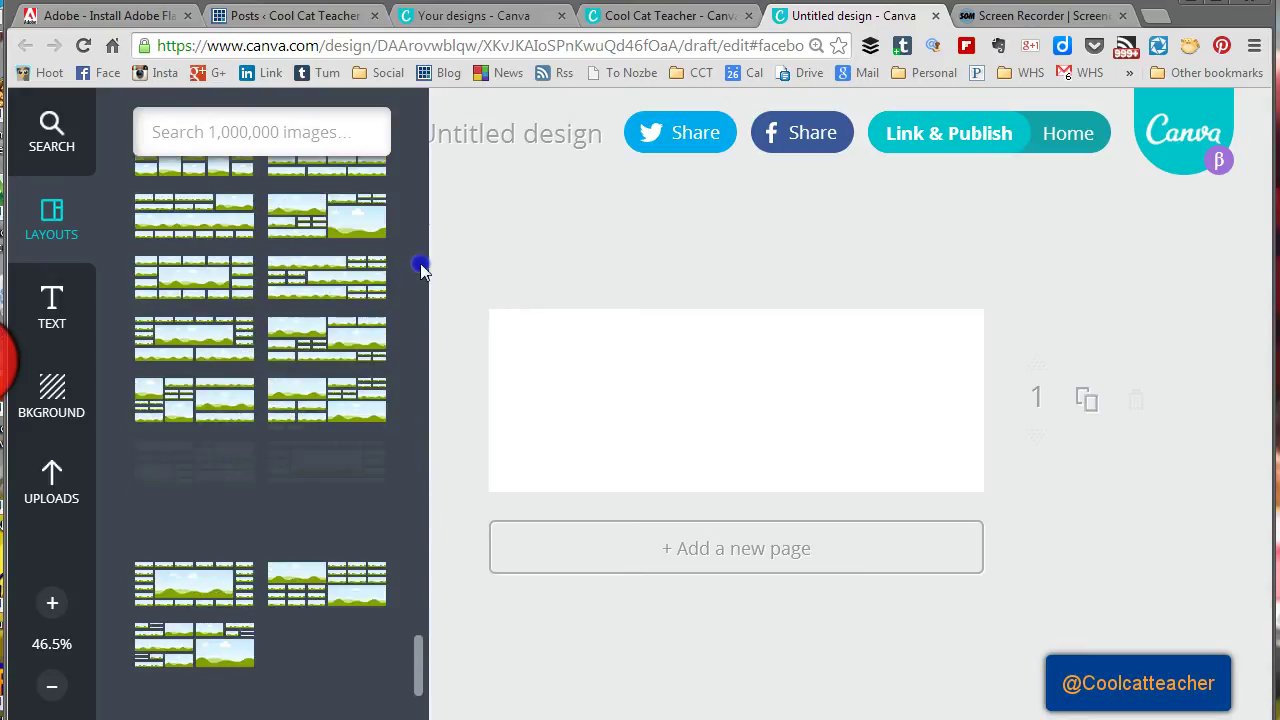
- Apply the three-photo "The Shoe" layout to the blank Facebook cover
click(421, 262)
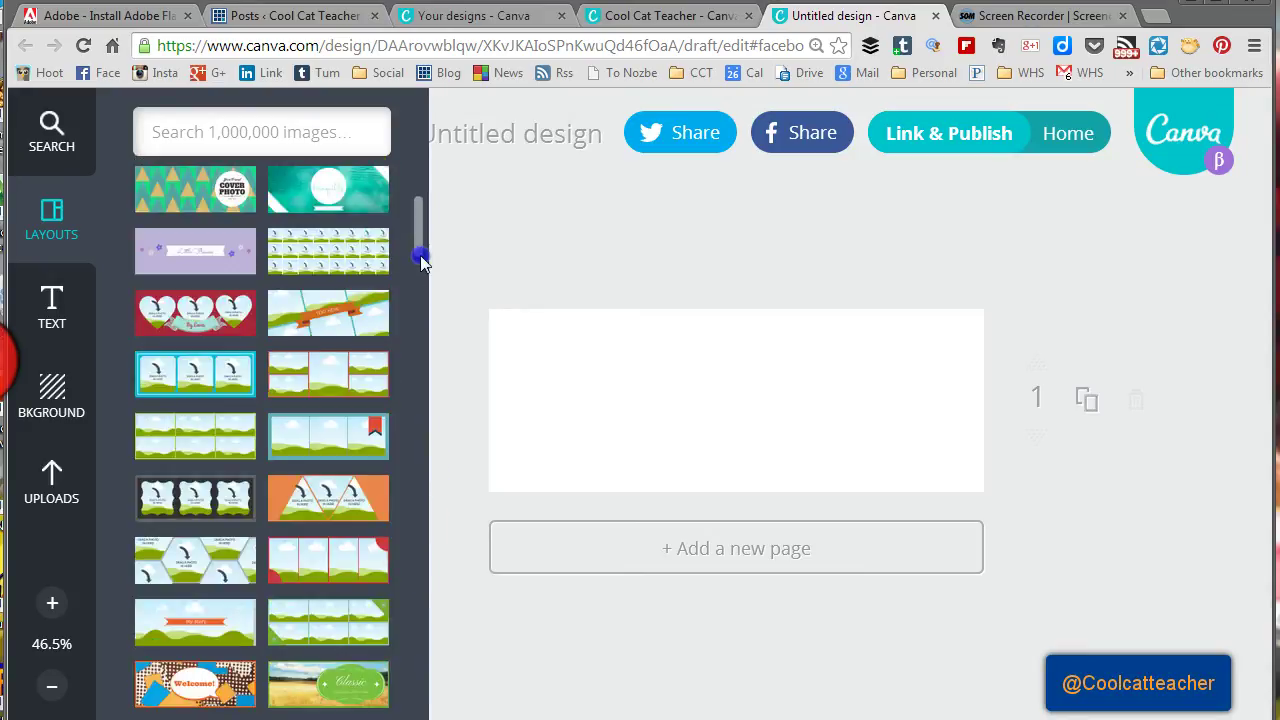
drag(421, 262, 411, 207)
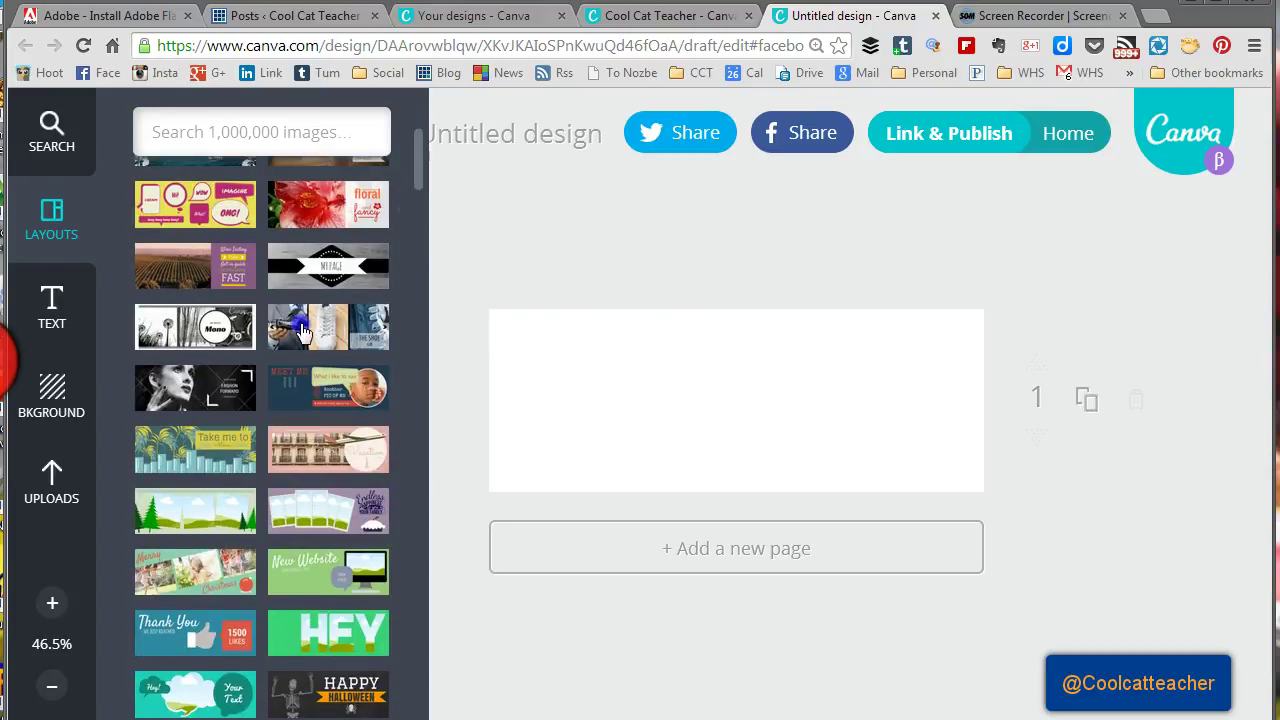
drag(302, 327, 540, 343)
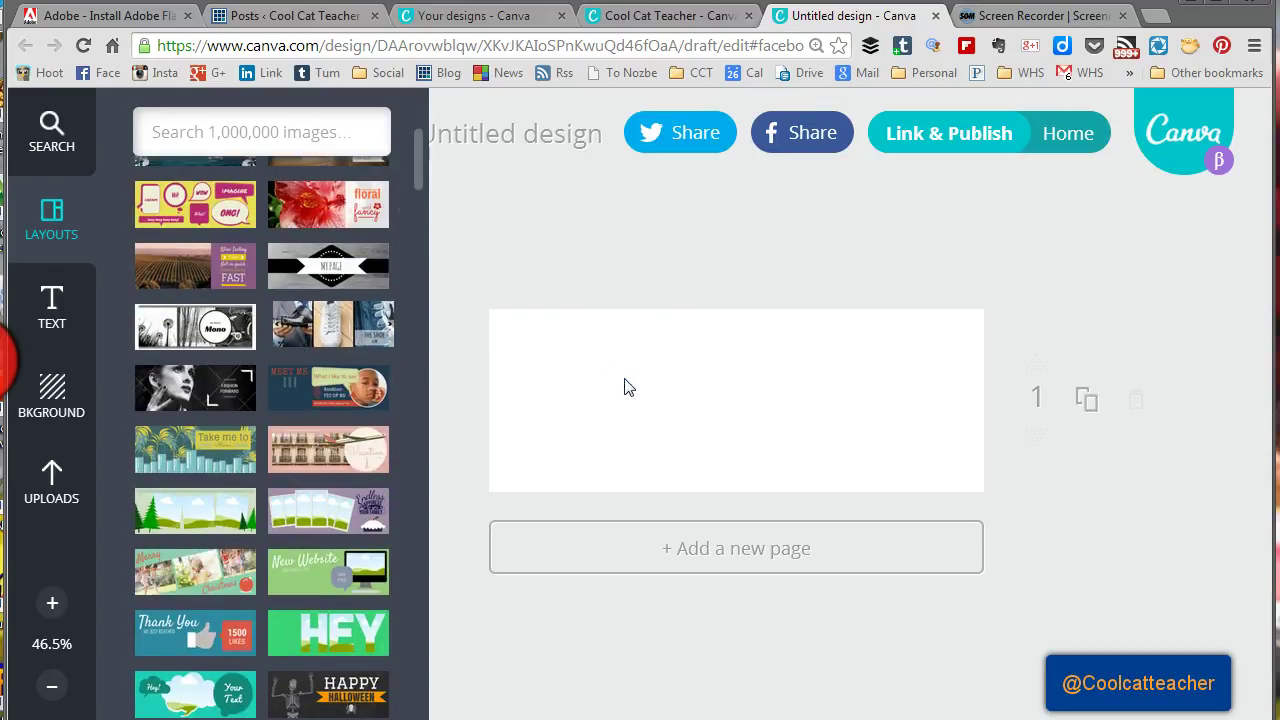
click(586, 443)
drag(340, 325, 642, 437)
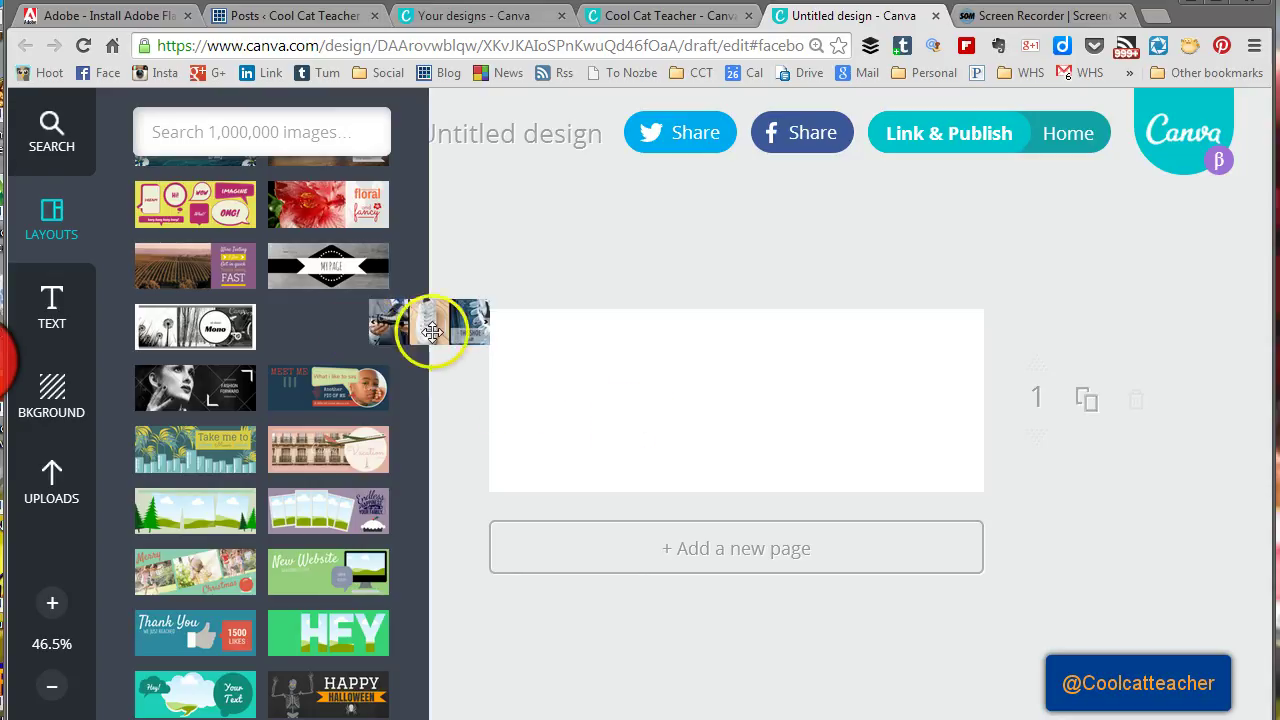
drag(643, 421, 626, 412)
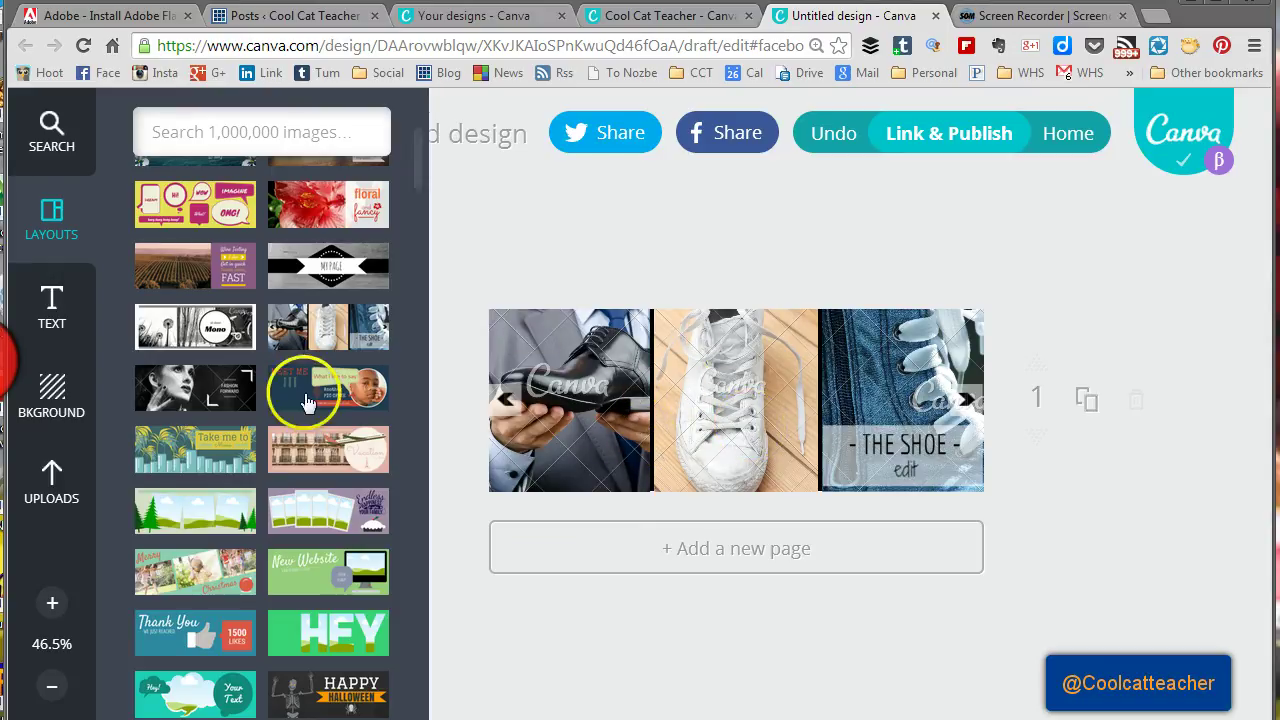
- Replace the layout's middle shoe picture with the uploaded photo of the woman splashing in the water
click(50, 493)
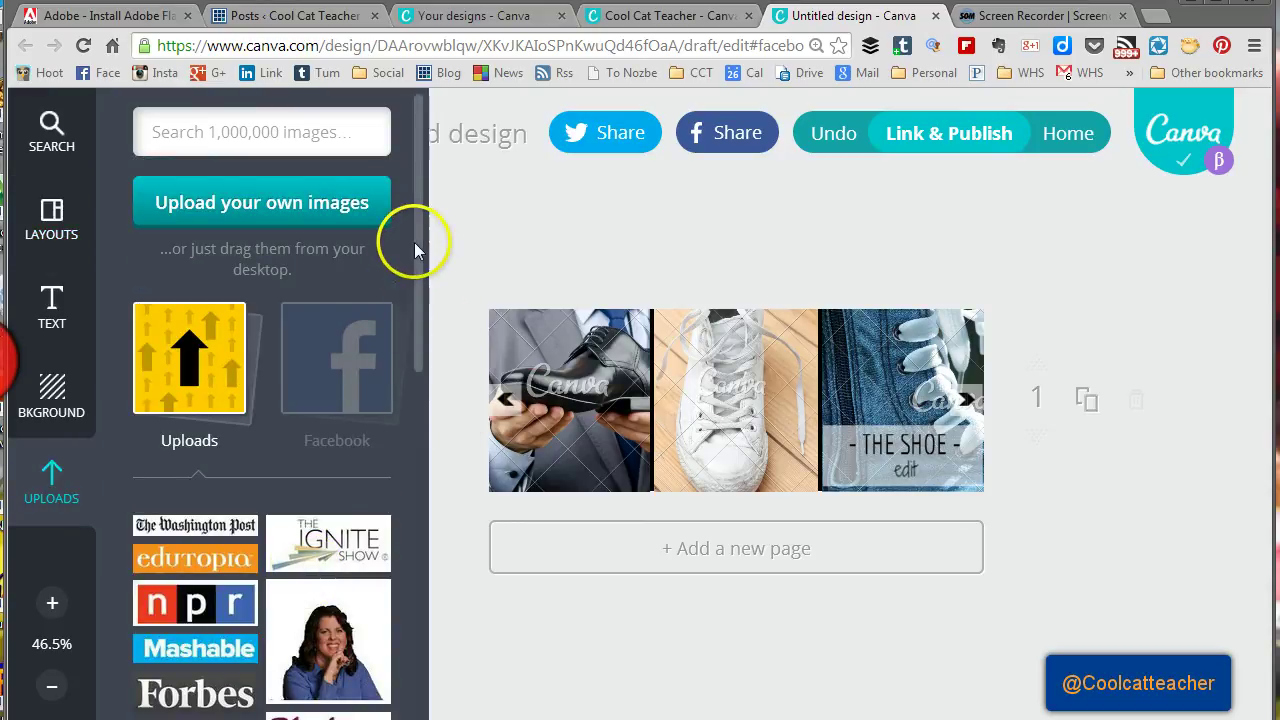
drag(417, 229, 417, 320)
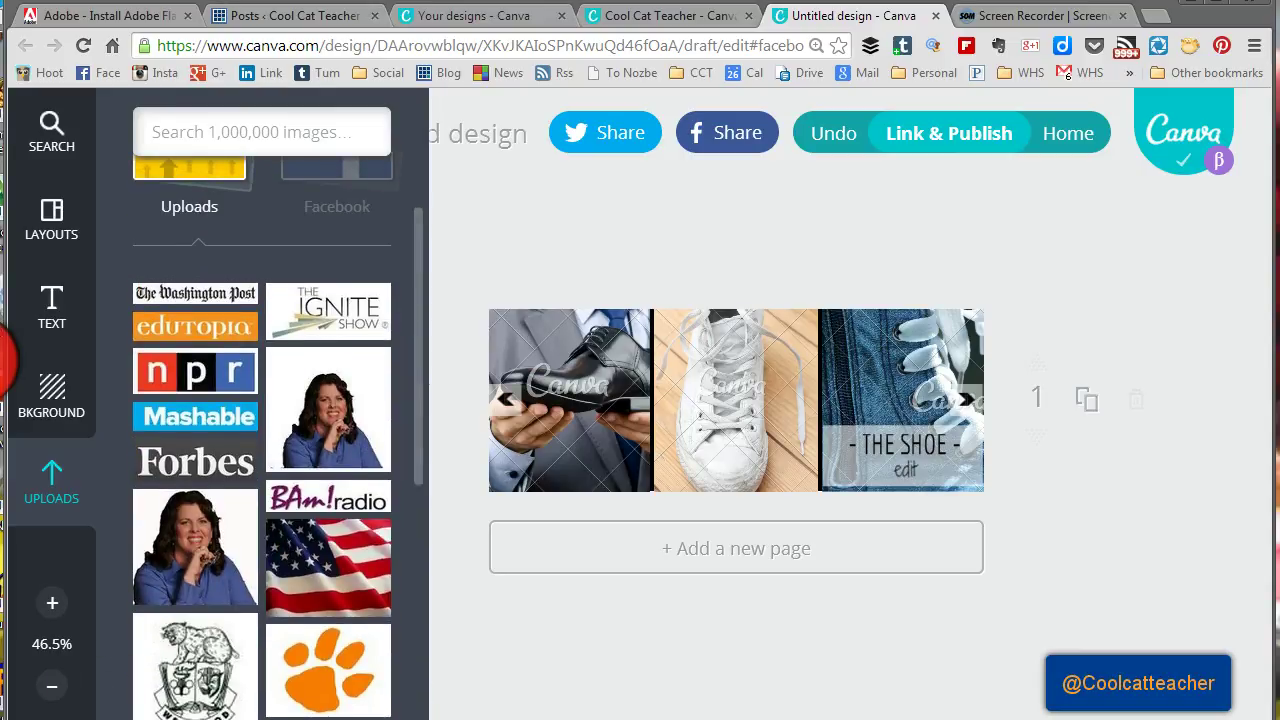
scroll(429, 251, up, 3)
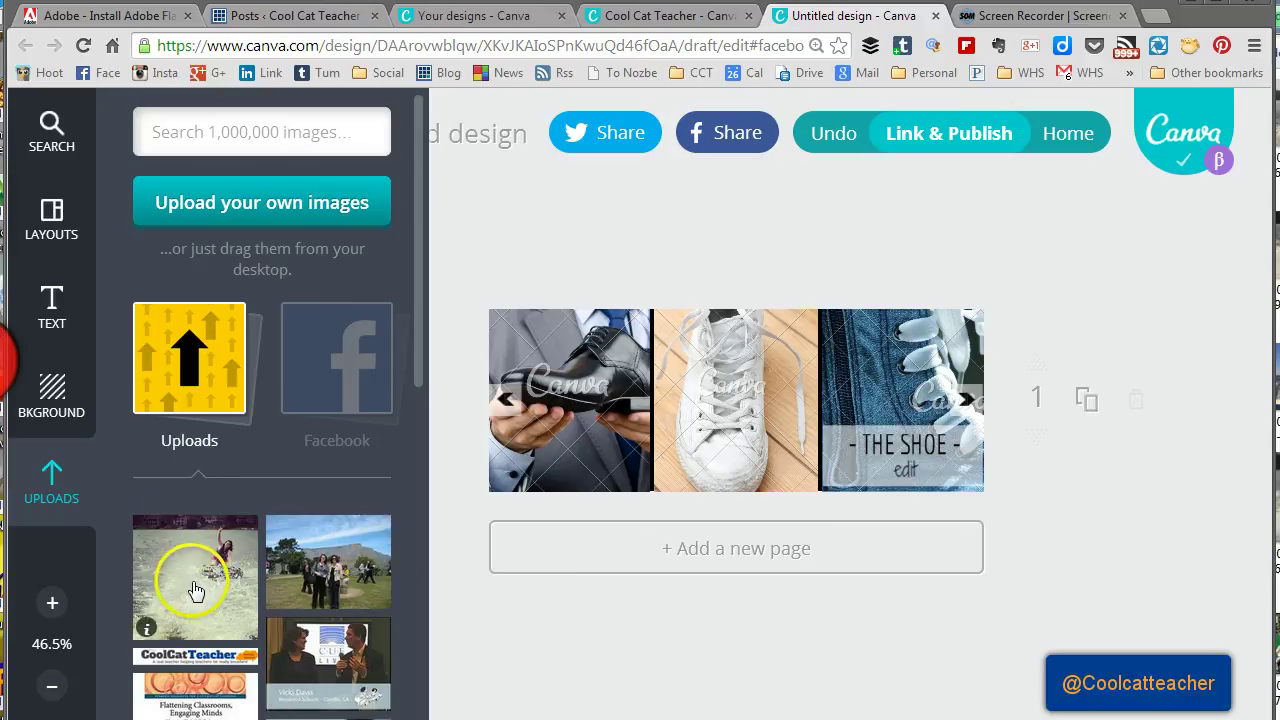
mouse_move(195, 588)
mouse_down()
mouse_move(288, 534)
mouse_move(851, 413)
mouse_up()
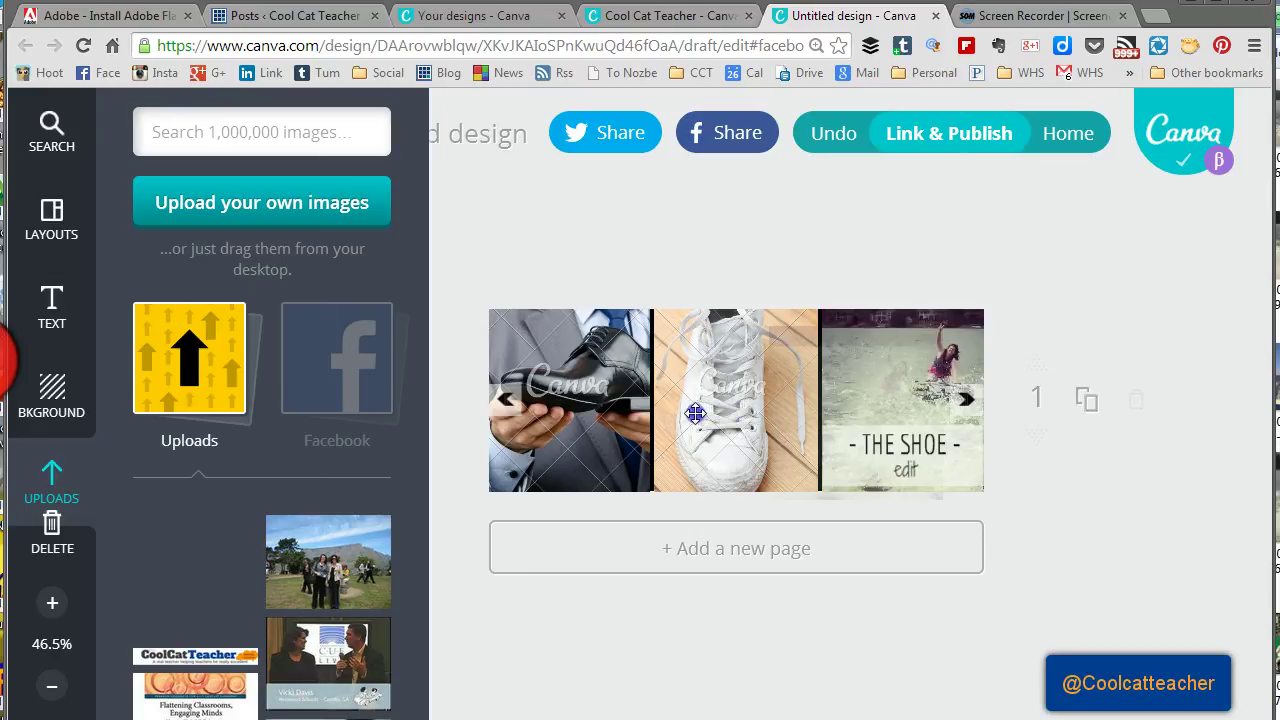
drag(722, 413, 788, 398)
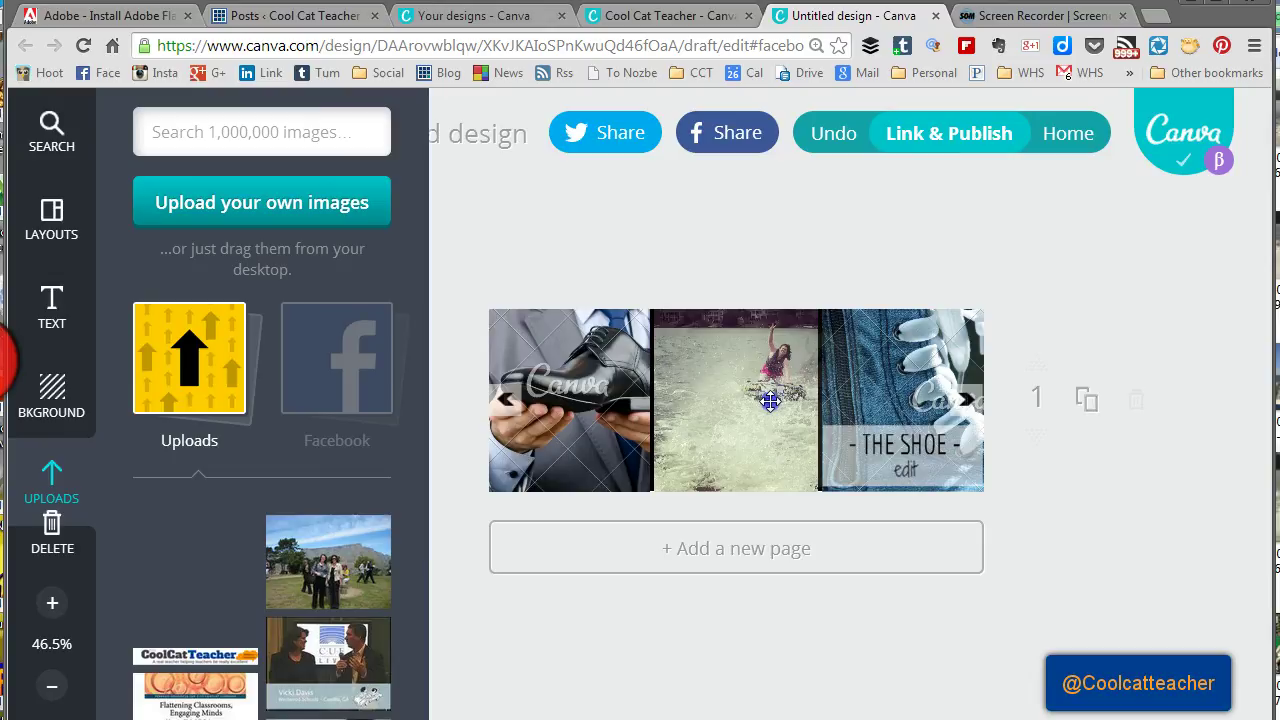
drag(770, 401, 771, 506)
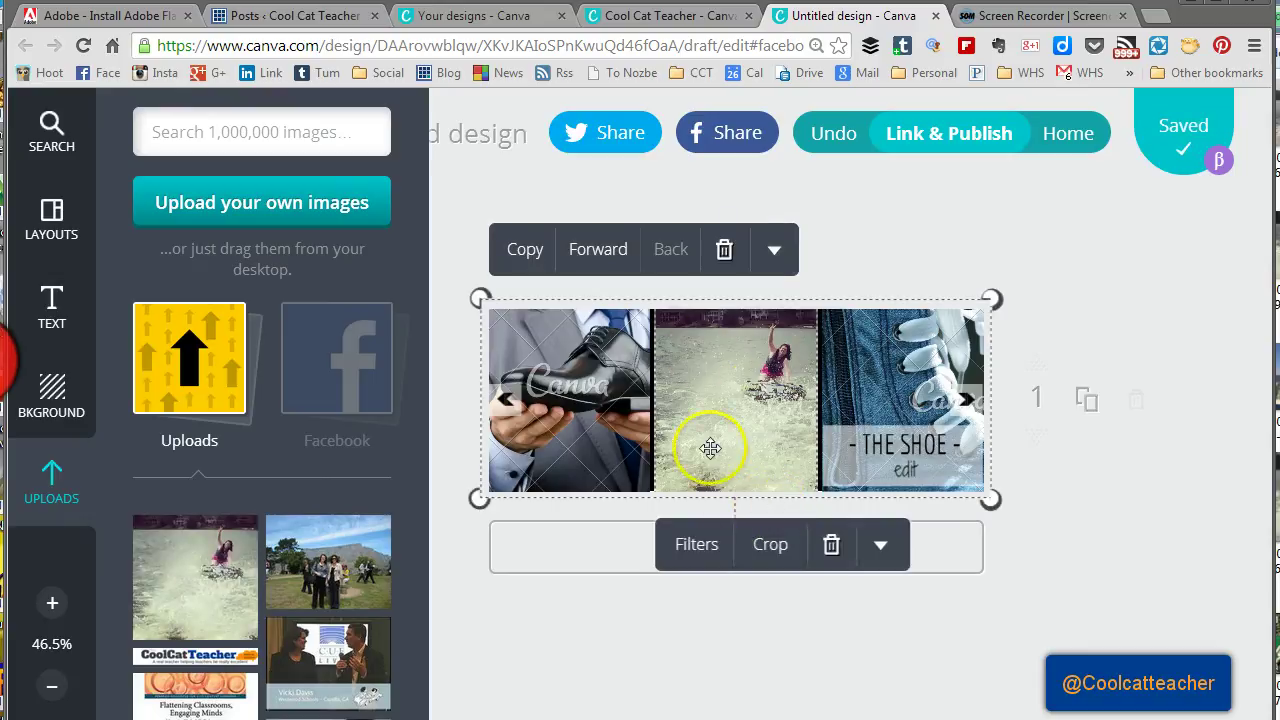
- Crop the middle photo by enlarging it within its frame so the woman in the water fills more of it
click(768, 548)
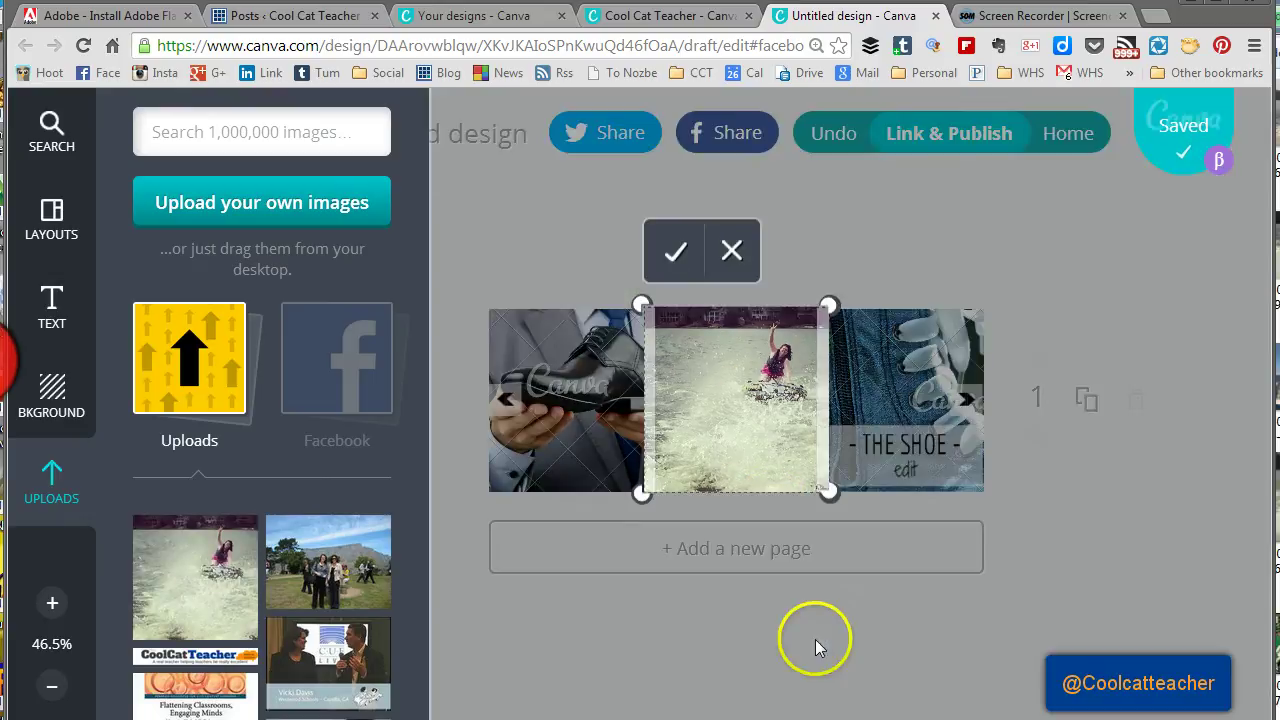
drag(642, 492, 623, 508)
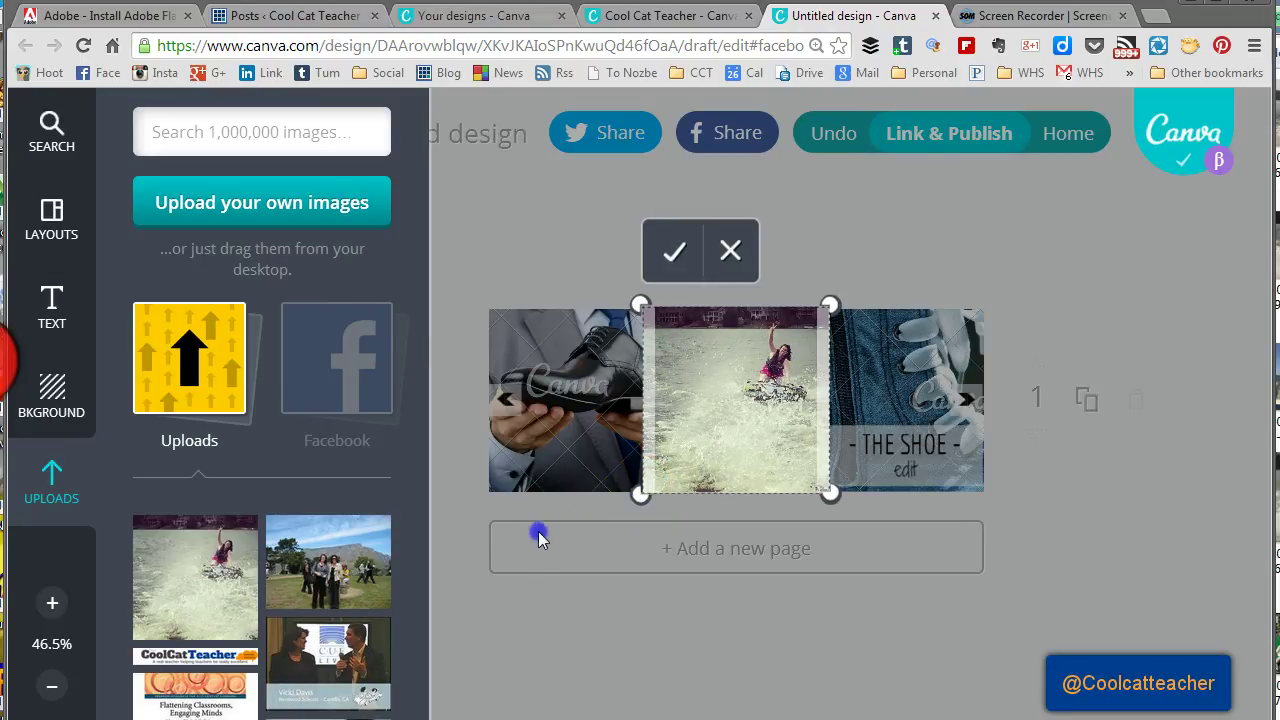
drag(668, 505, 434, 570)
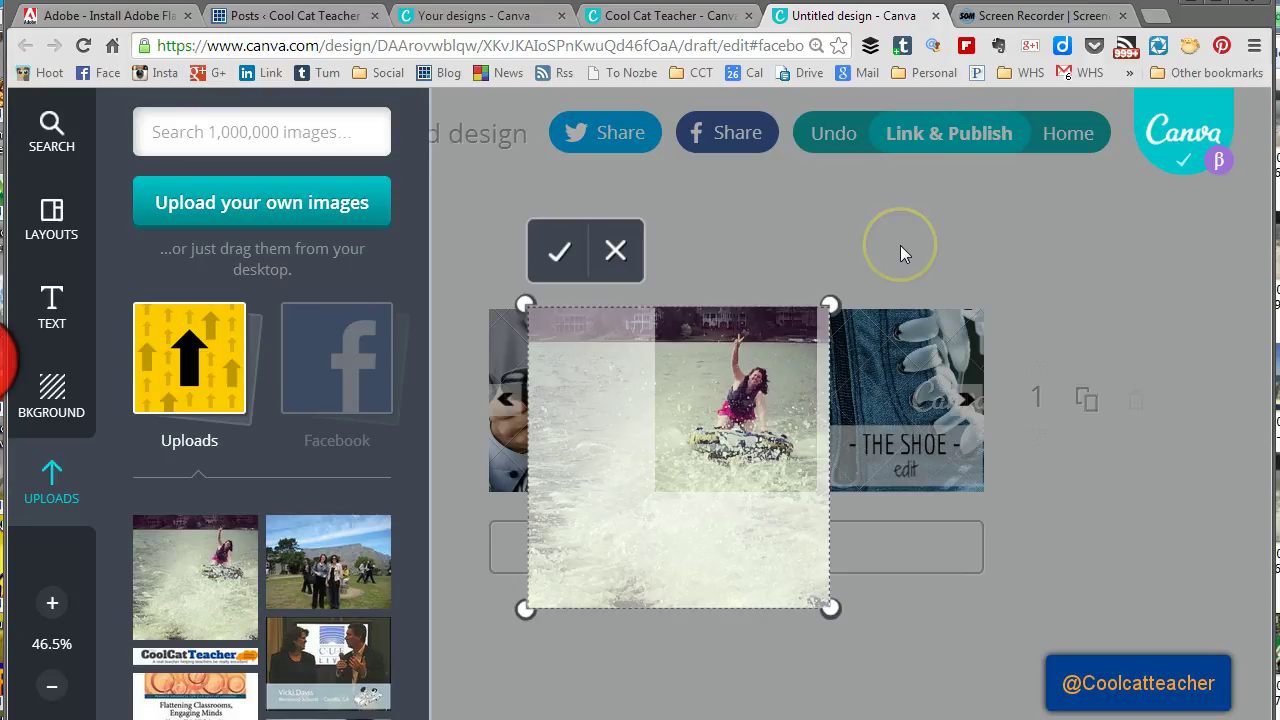
click(566, 254)
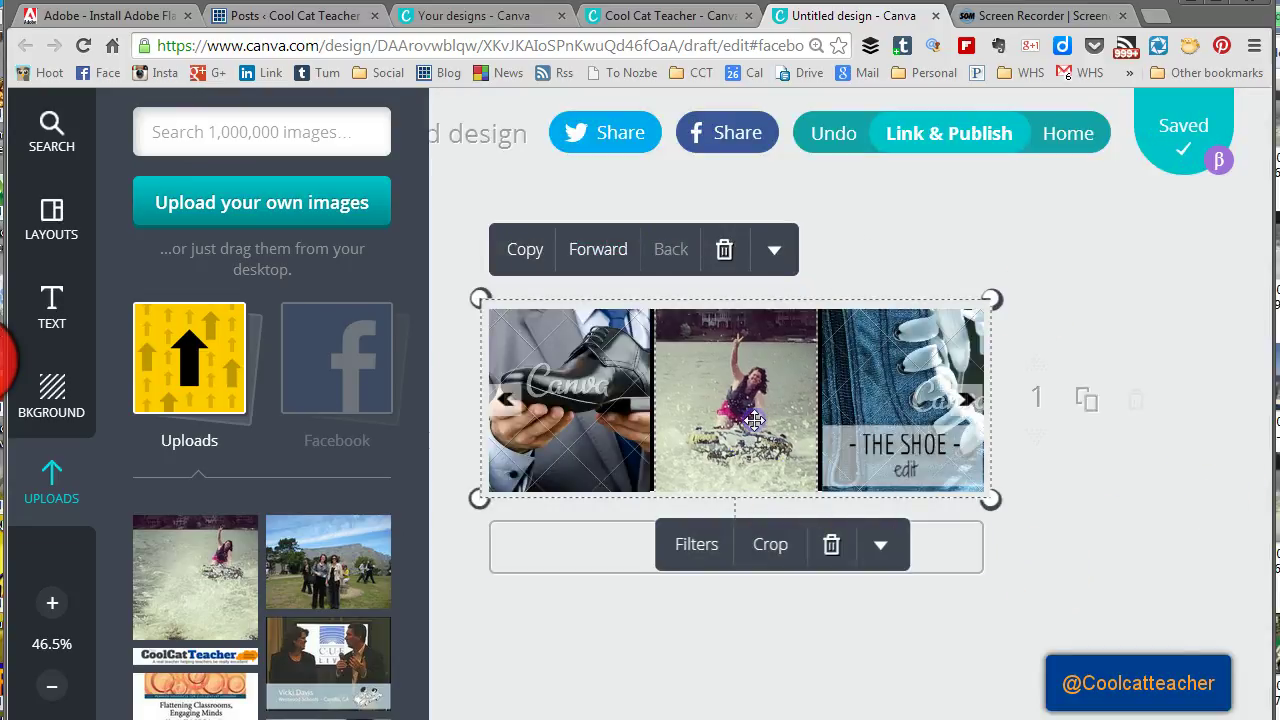
- Reposition the middle photo within its crop frame by shifting the image slightly up and to the right
click(771, 546)
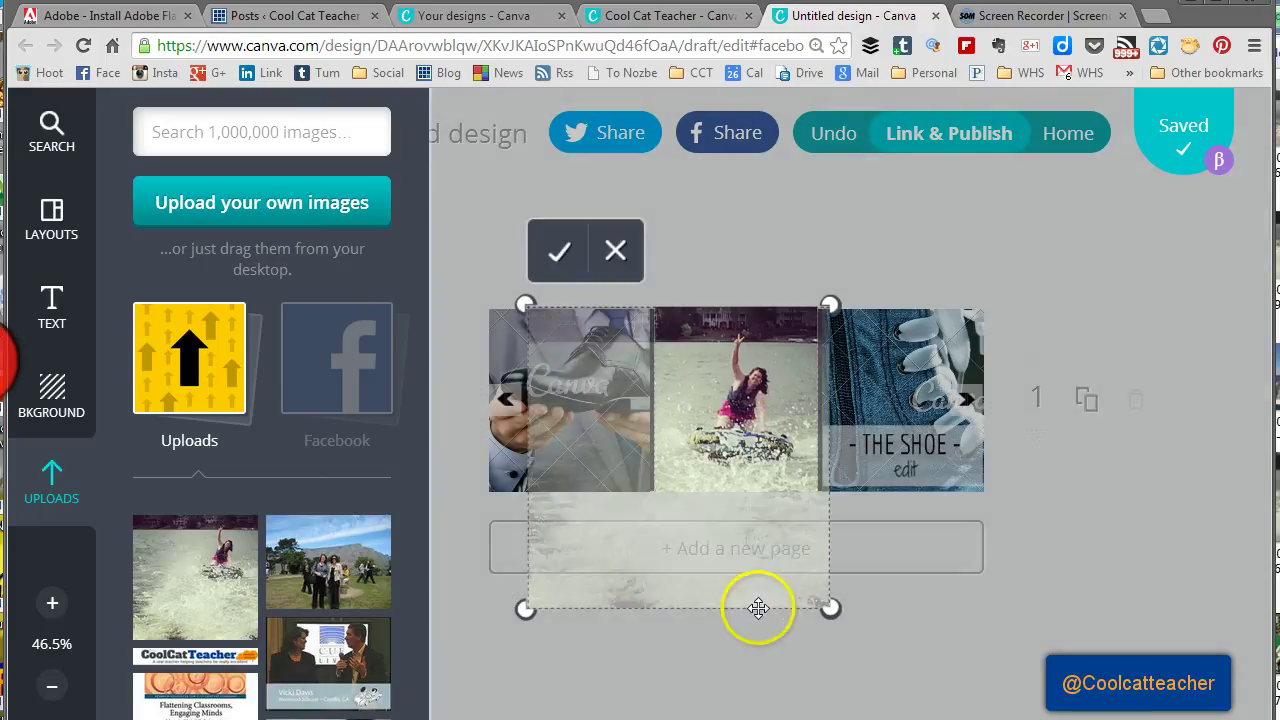
drag(757, 609, 643, 557)
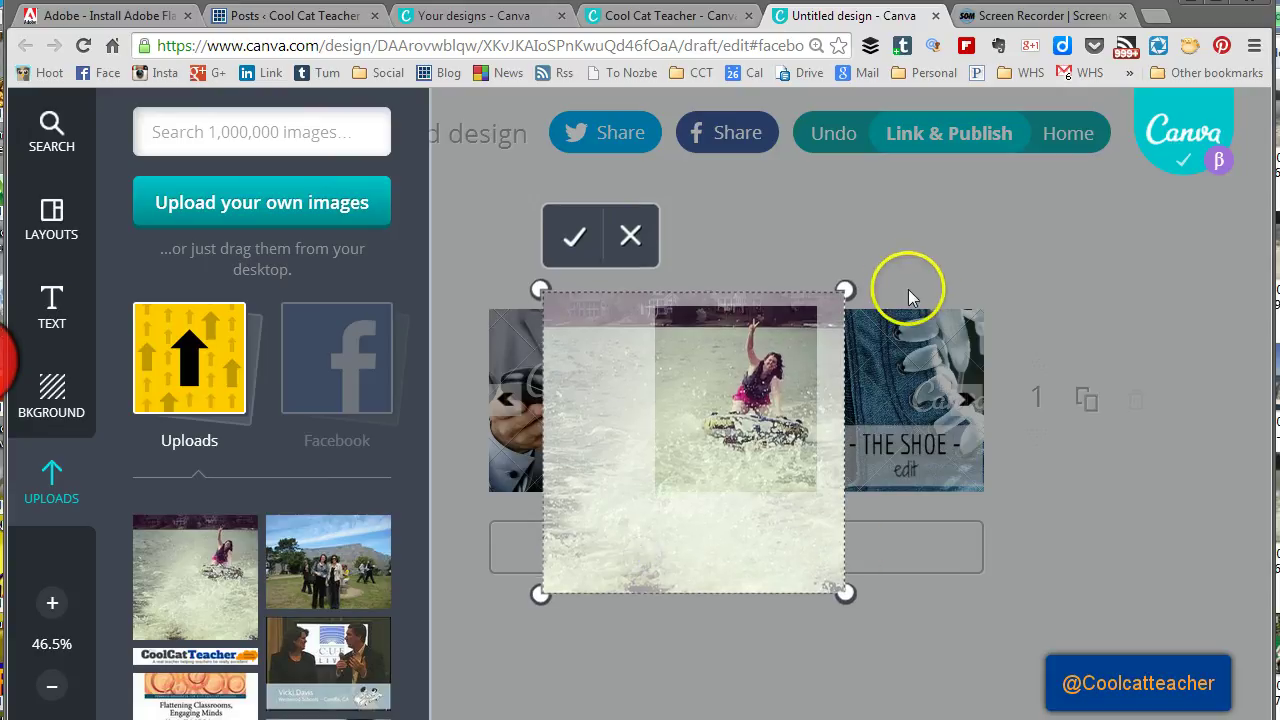
click(573, 236)
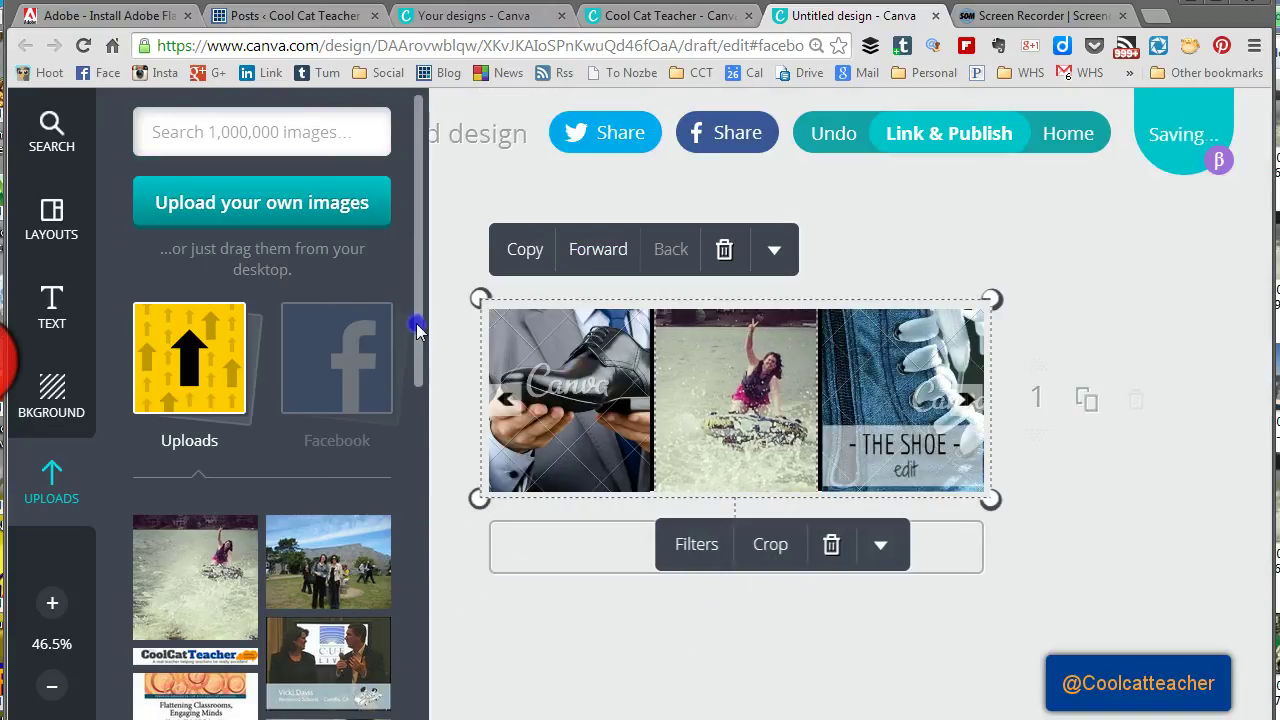
- Replace the layout's left shoe picture with the uploaded "Reinventing Writing" book cover
scroll(410, 395, down, 3)
scroll(410, 400, down, 3)
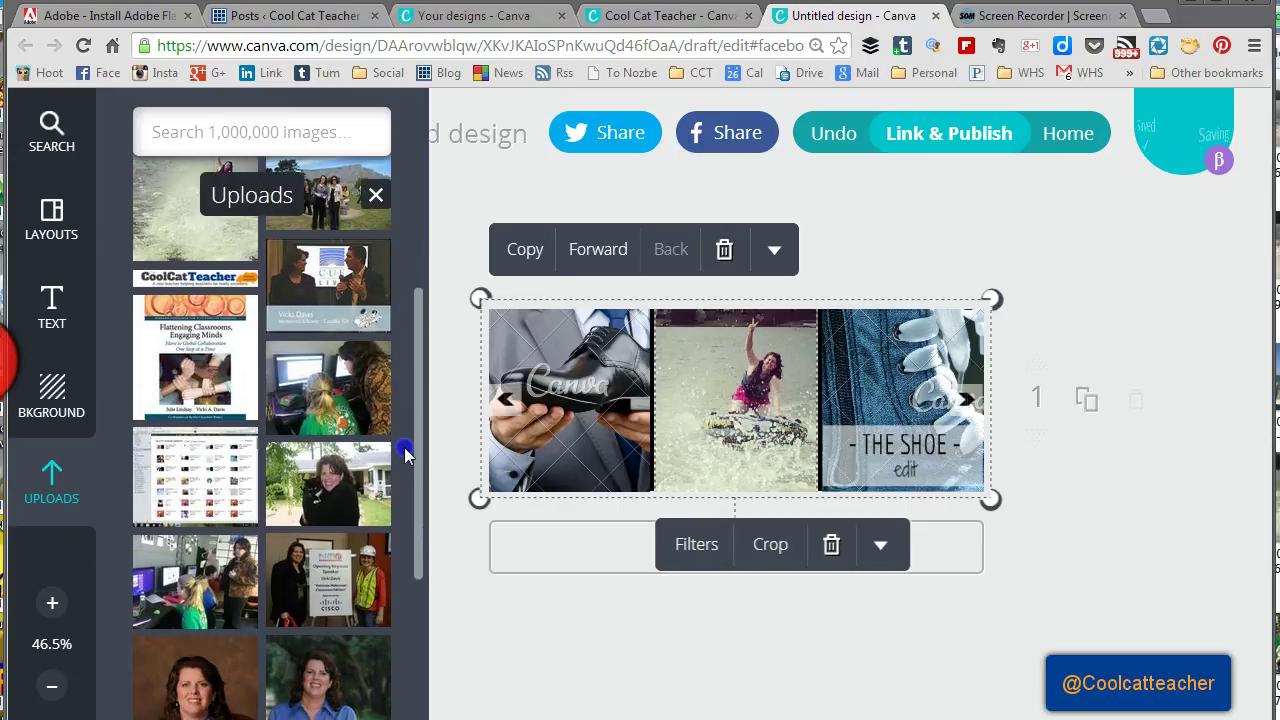
scroll(405, 455, down, 5)
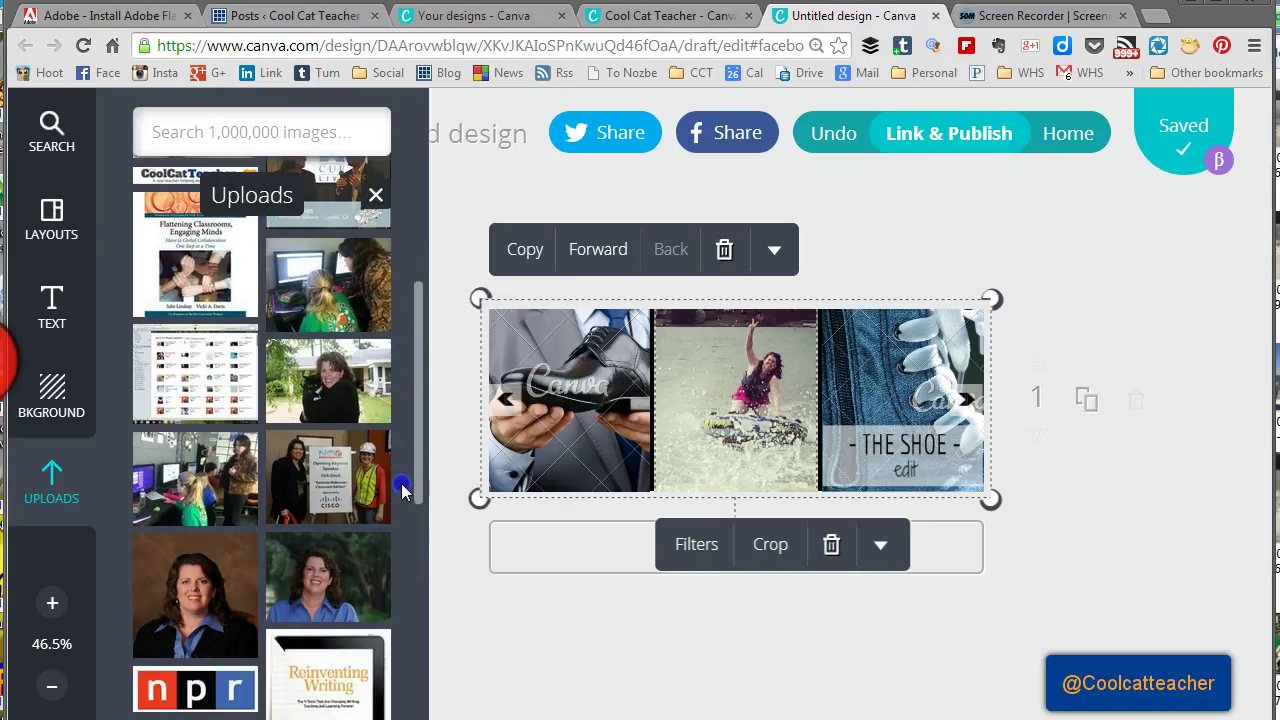
drag(329, 489, 554, 427)
drag(558, 472, 579, 655)
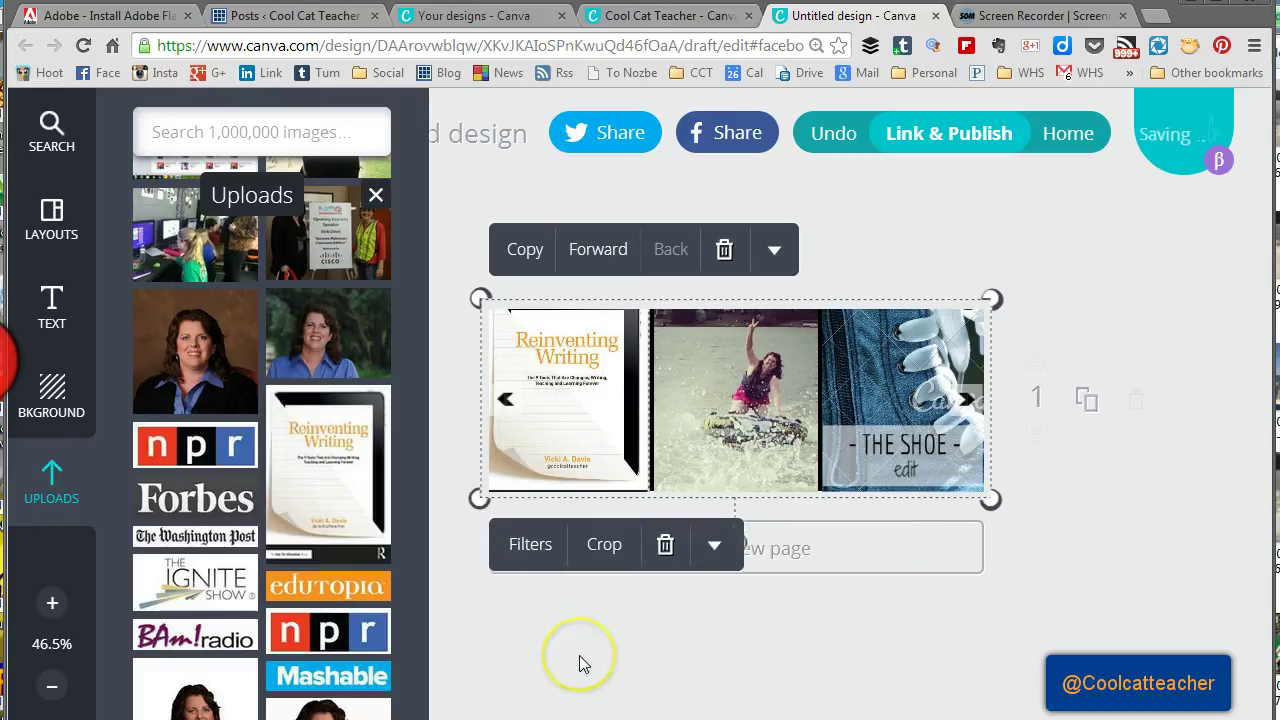
- Try to crop the book cover by enlarging and repositioning it within its frame
click(610, 548)
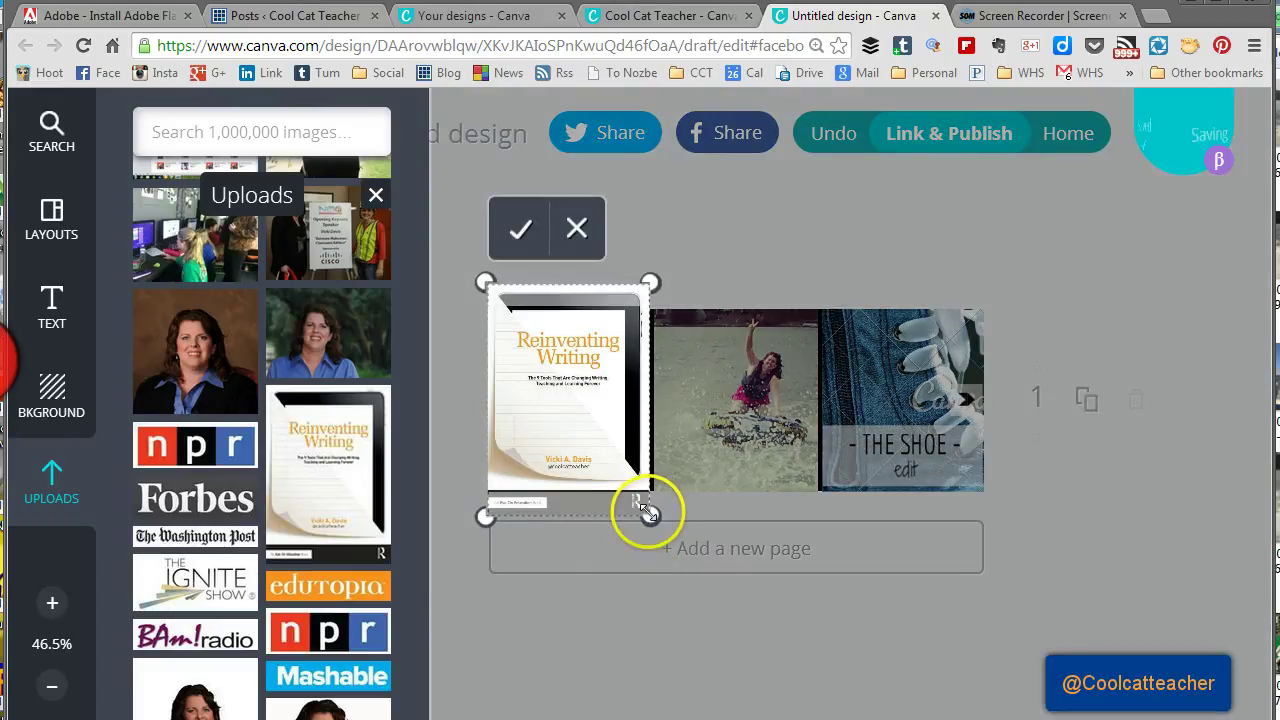
drag(648, 514, 666, 540)
click(666, 278)
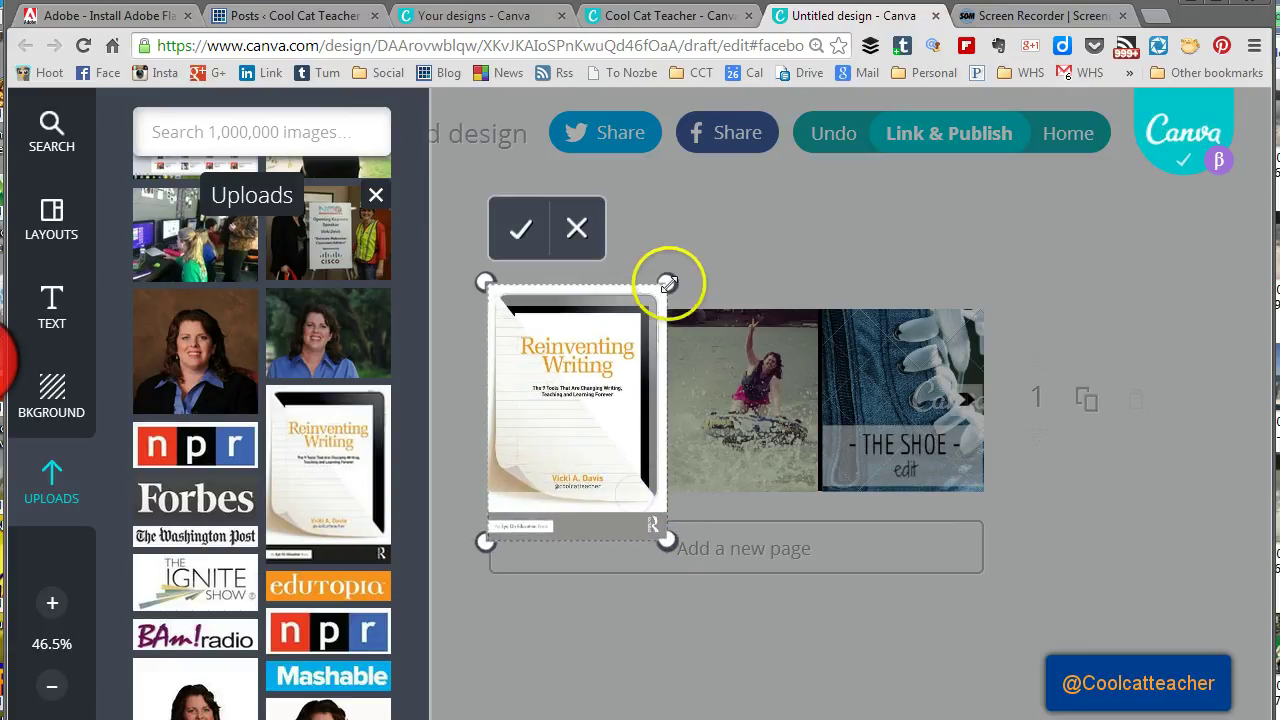
click(484, 278)
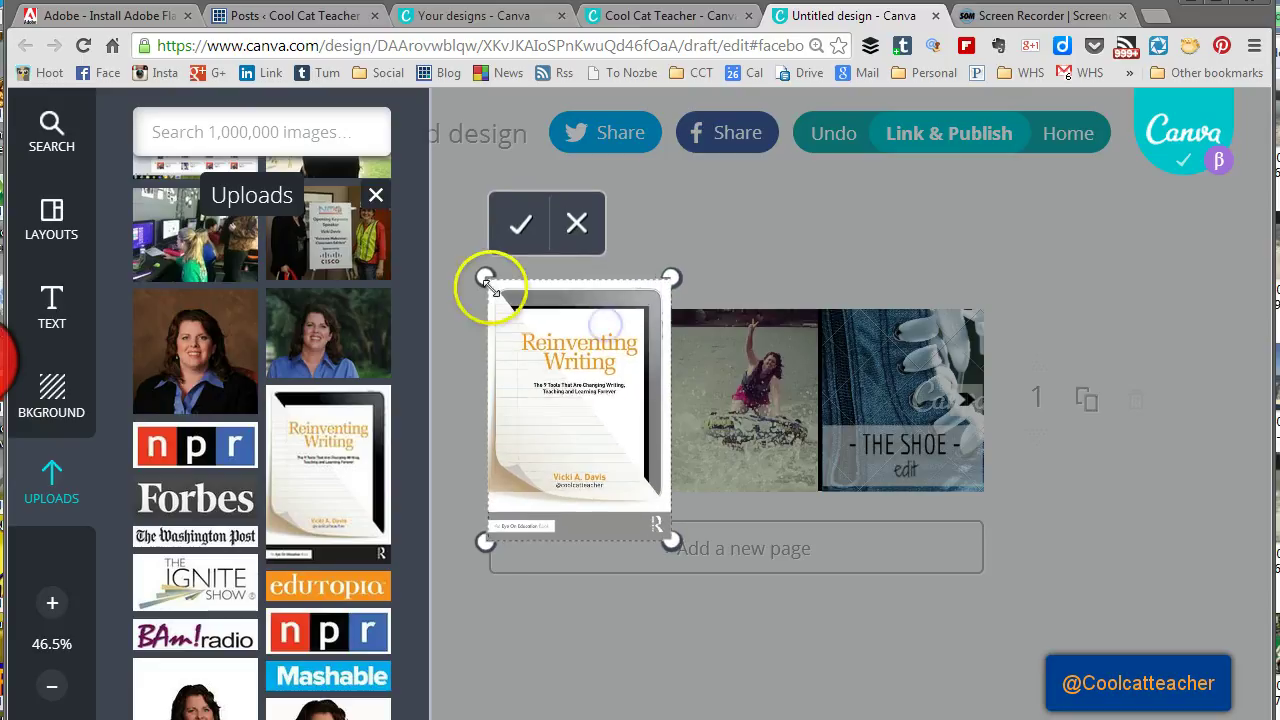
click(484, 541)
drag(517, 513, 530, 497)
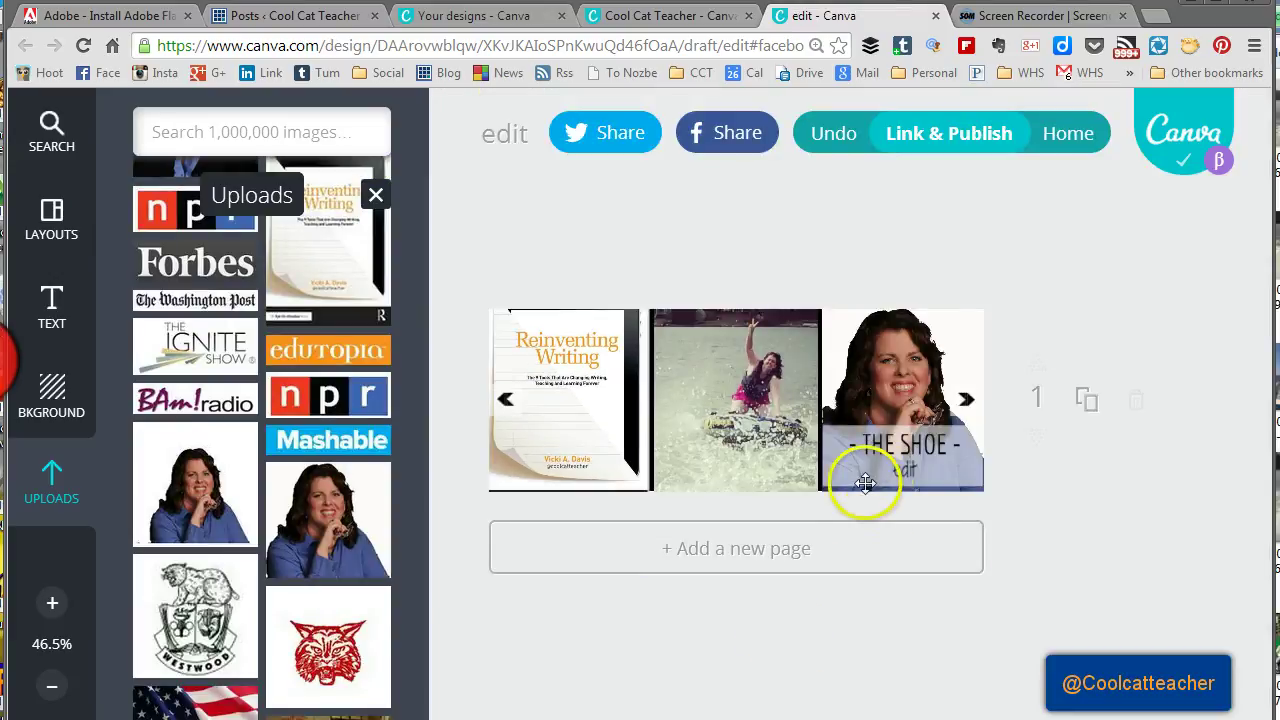
- Set the color of the "edit" text on the woman's portrait to color code 003E91
click(884, 466)
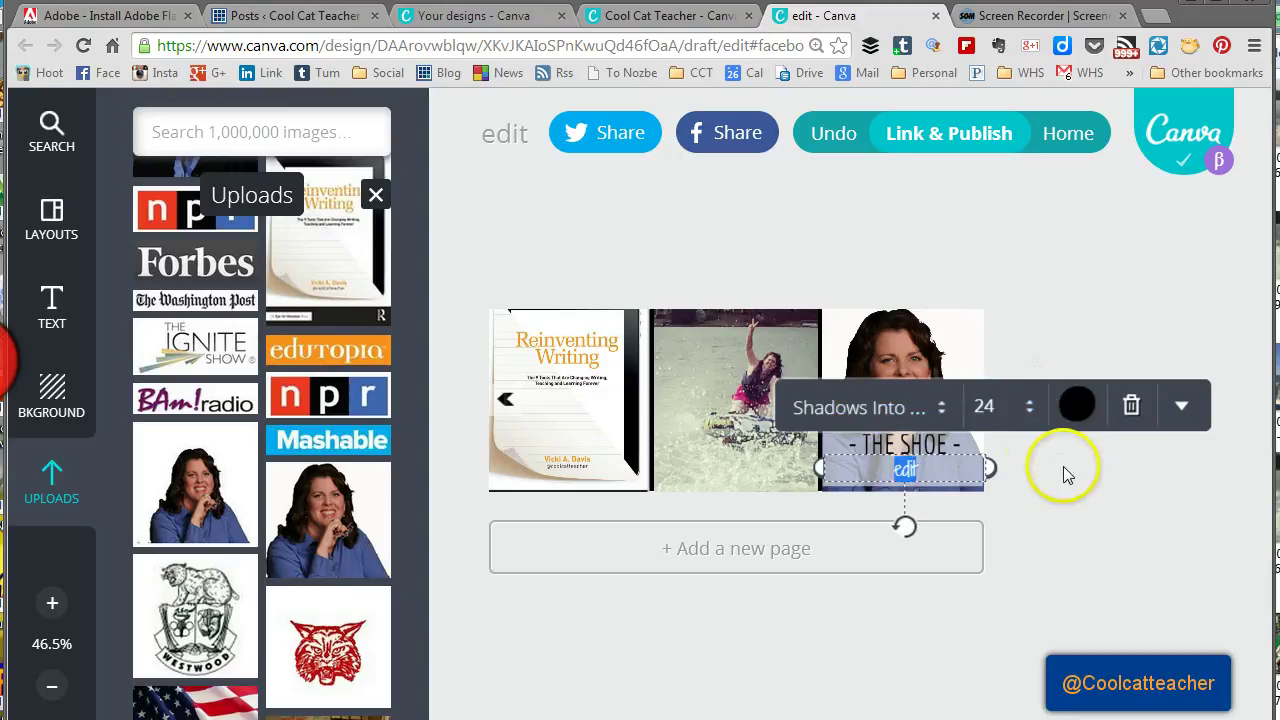
click(1088, 415)
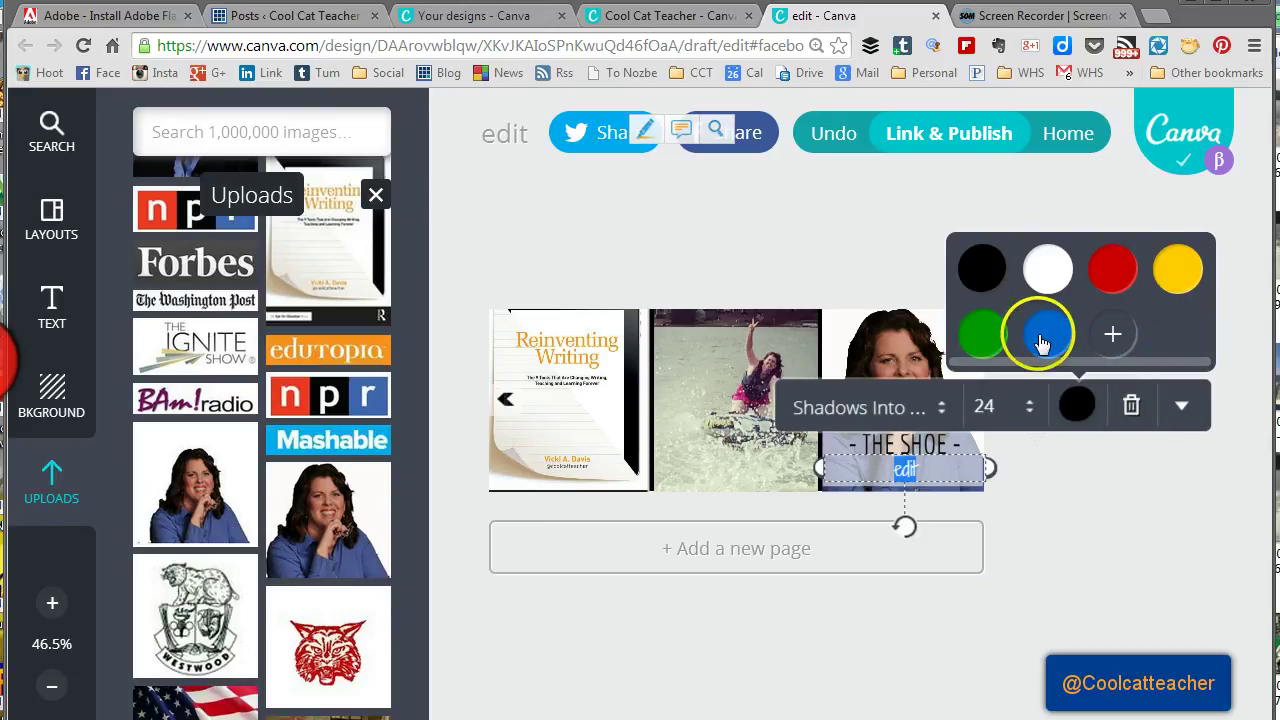
click(1113, 340)
click(1051, 663)
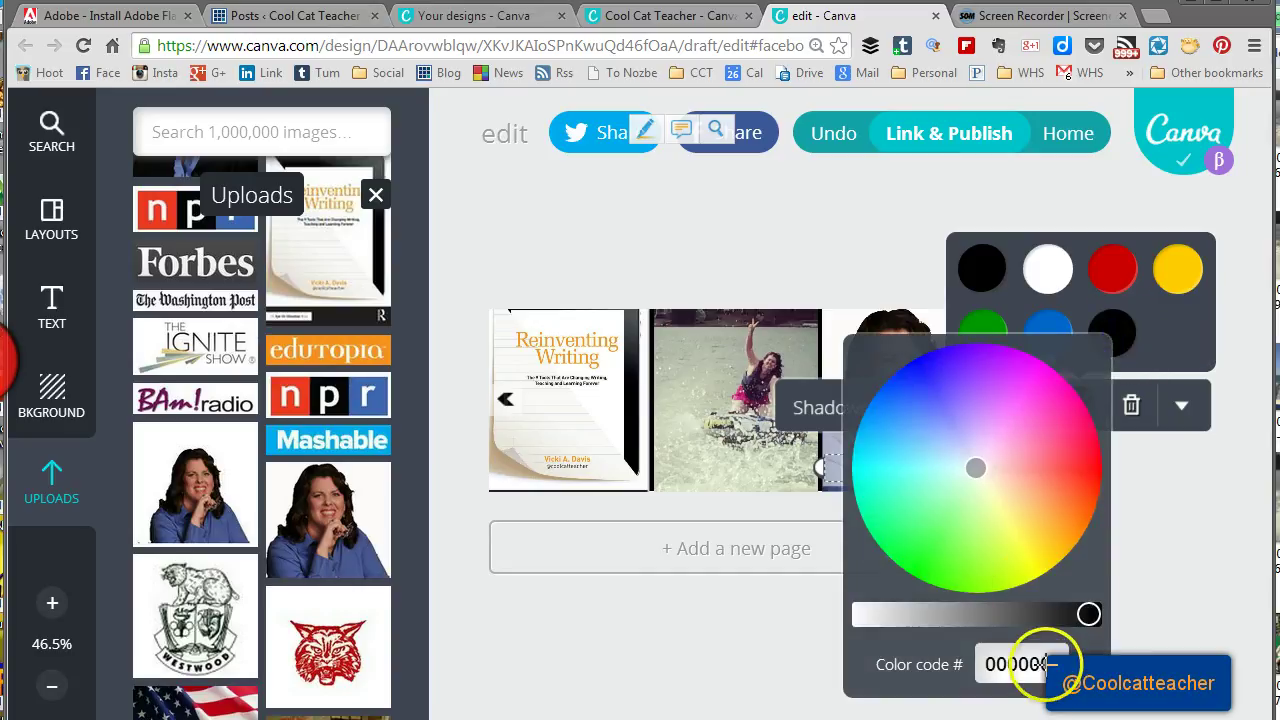
drag(1051, 664, 987, 664)
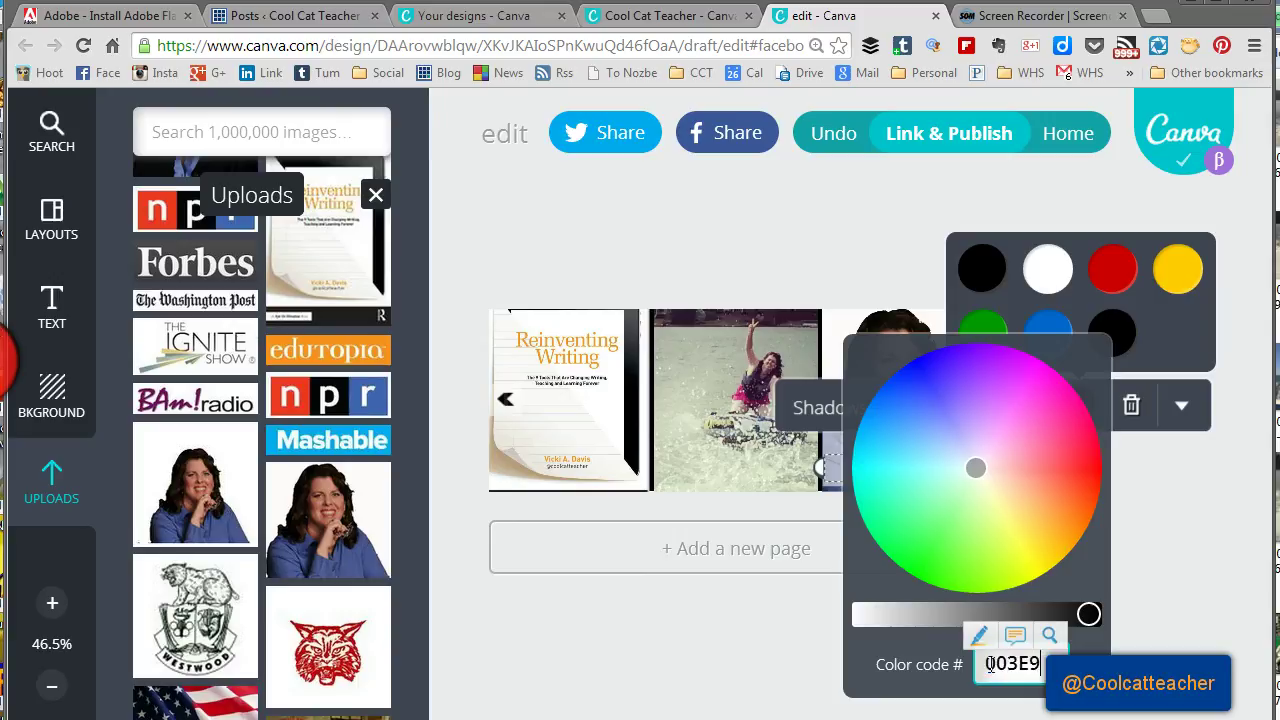
text(1)
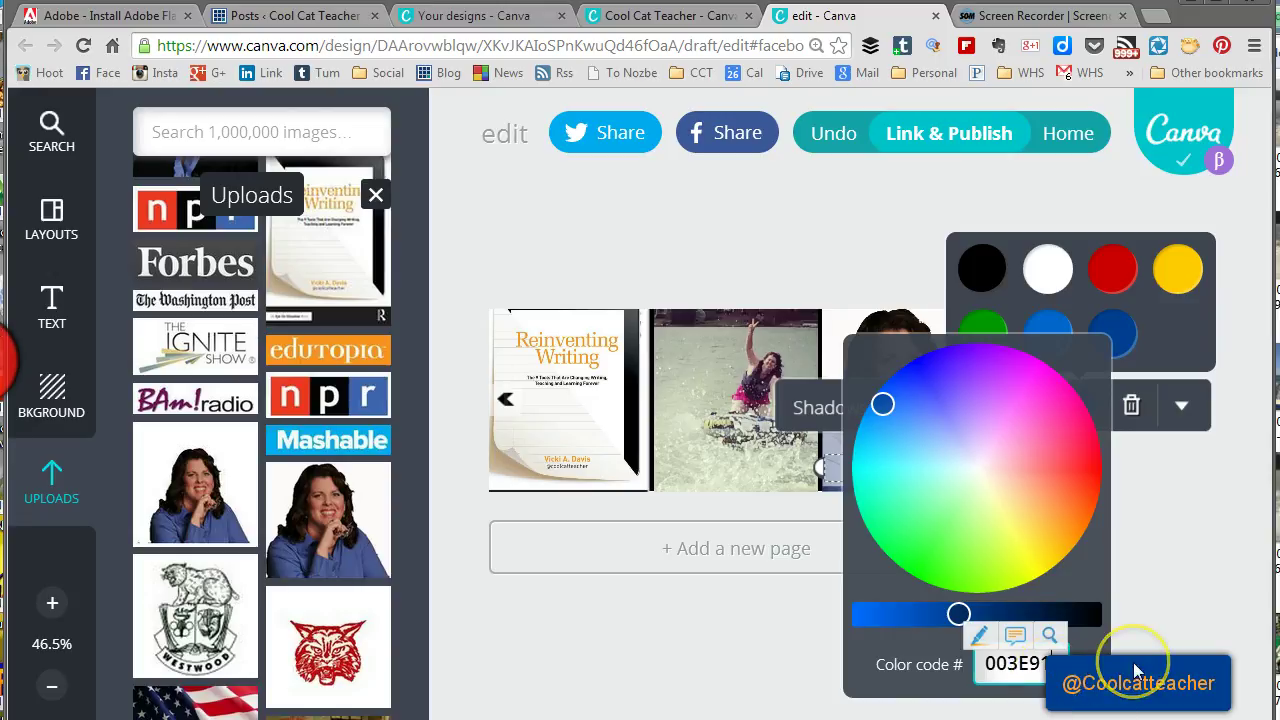
click(1166, 616)
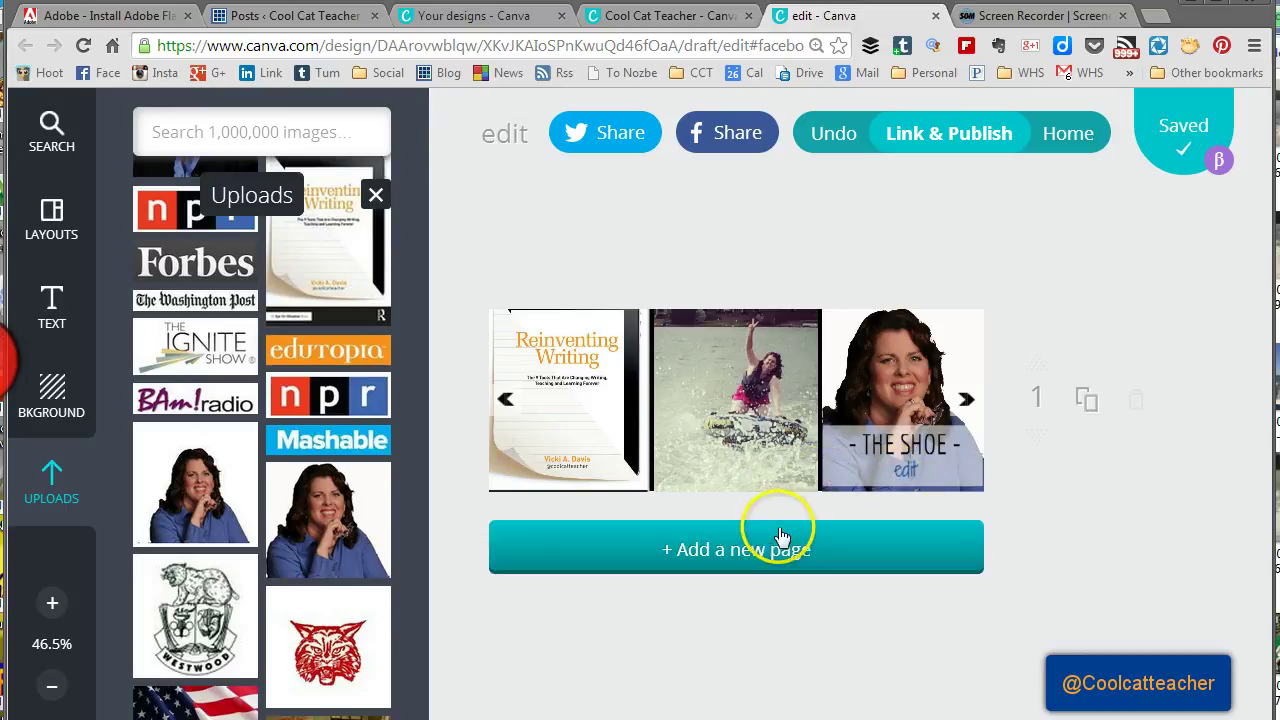
- Delete the "edit" text, the translucent box and the "- THE SHOE -" title covering the woman's portrait
click(870, 483)
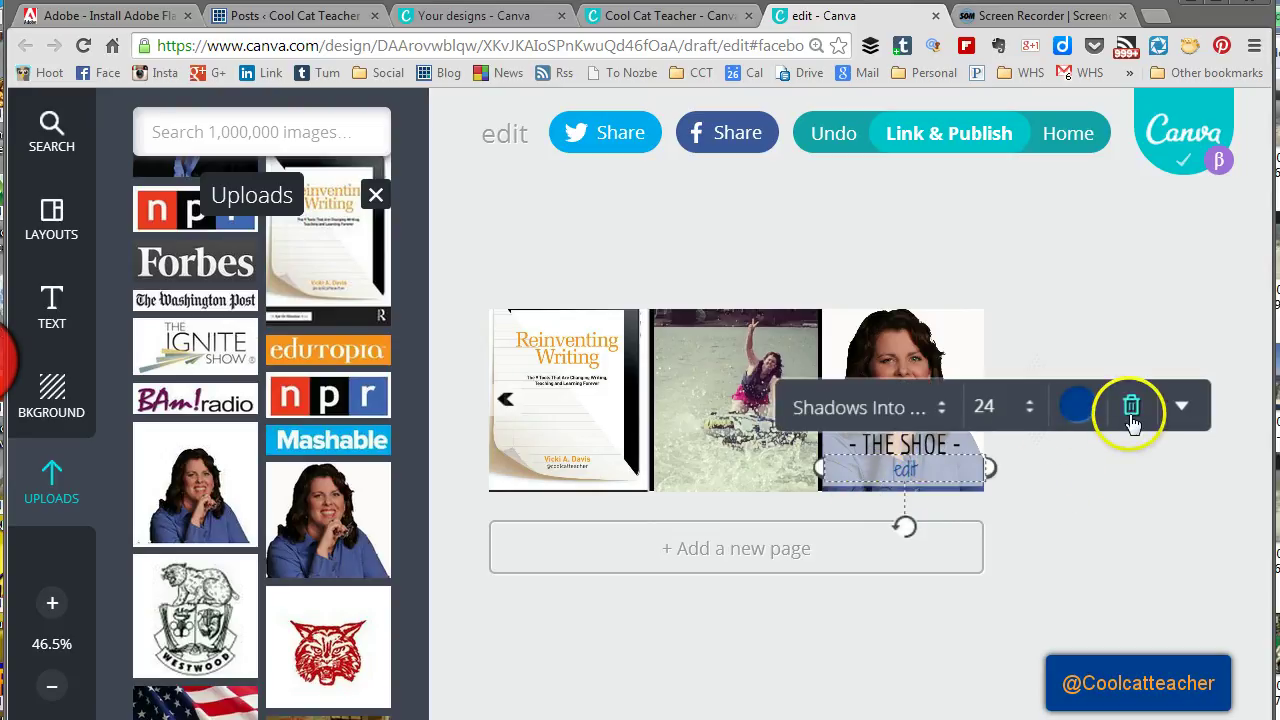
click(1182, 408)
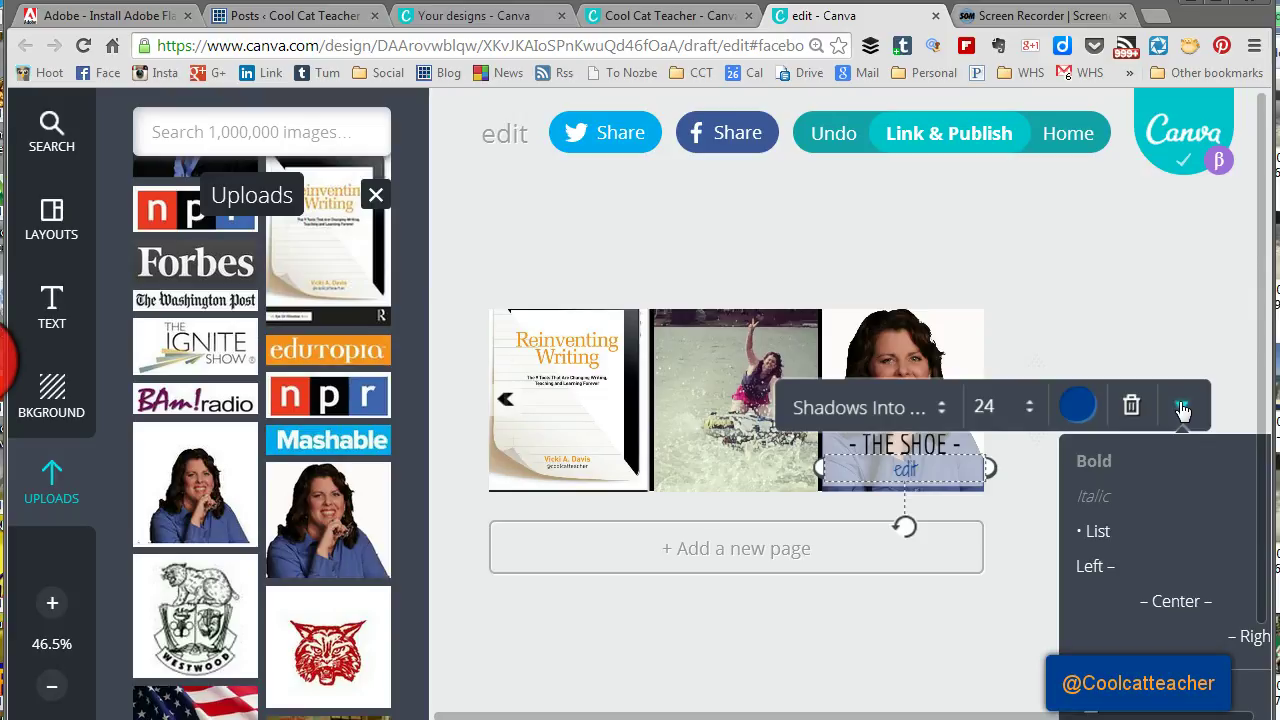
click(1131, 405)
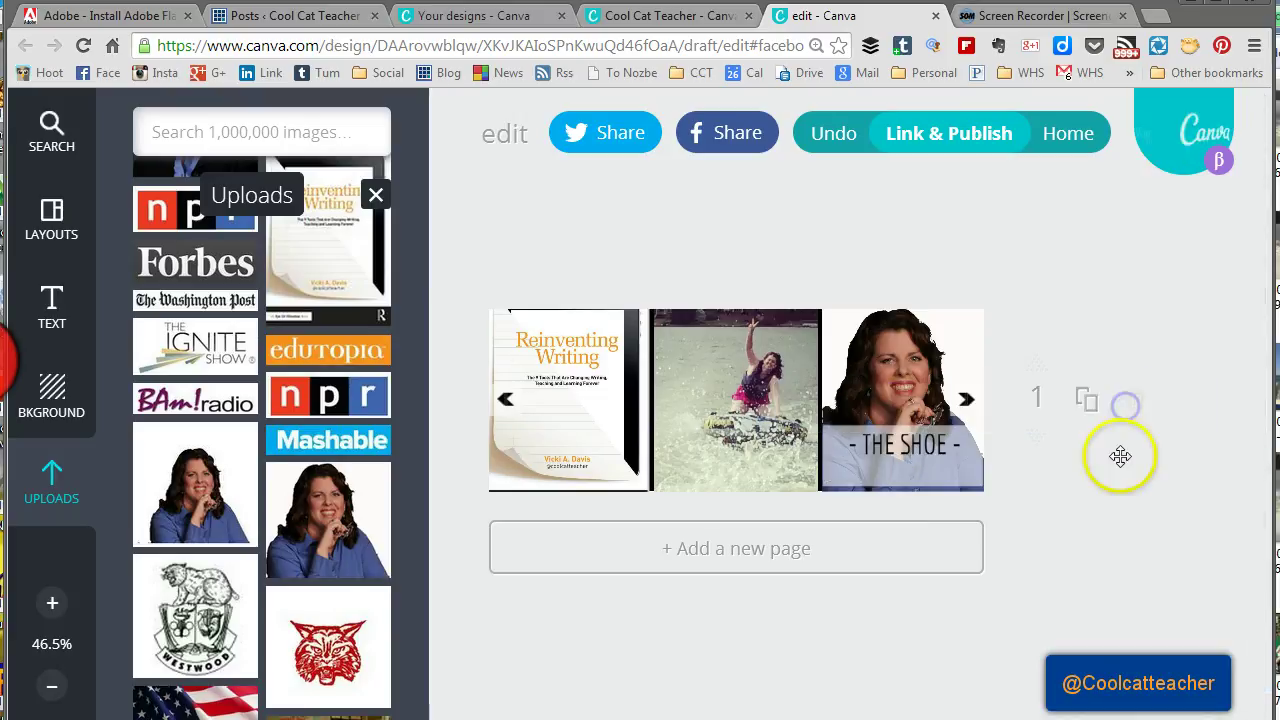
click(965, 470)
click(1054, 371)
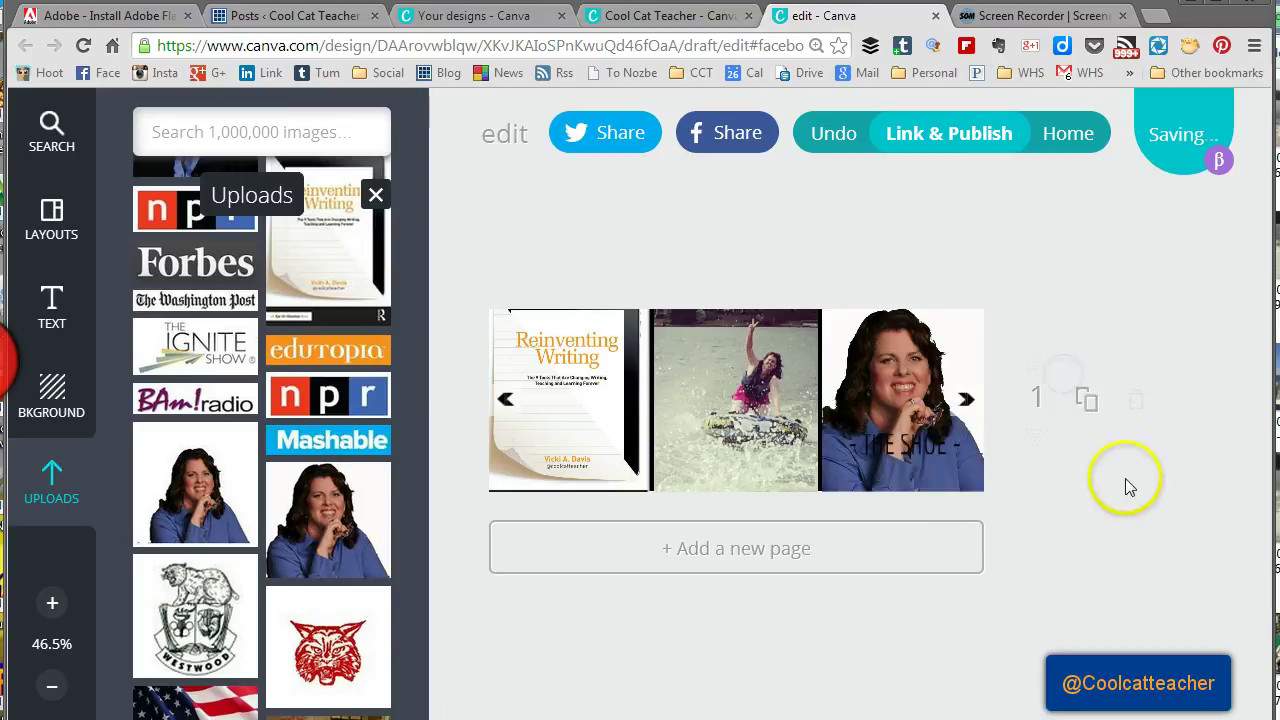
click(903, 450)
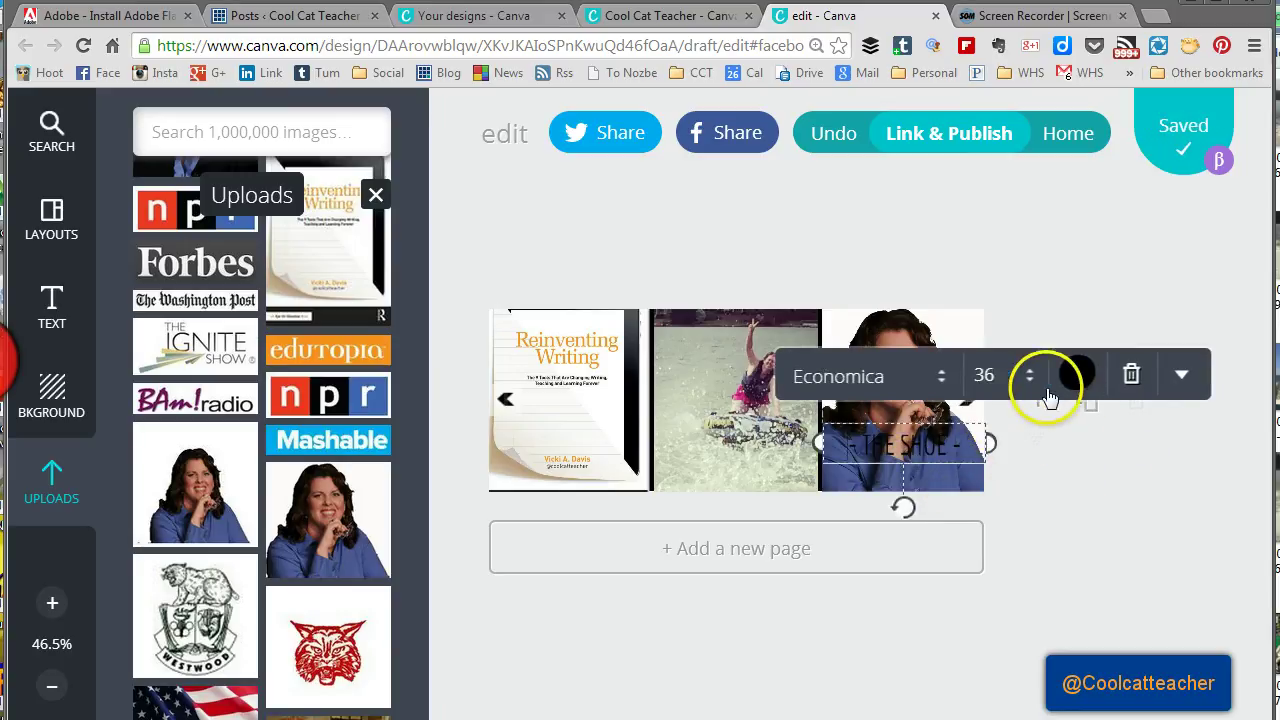
click(1131, 374)
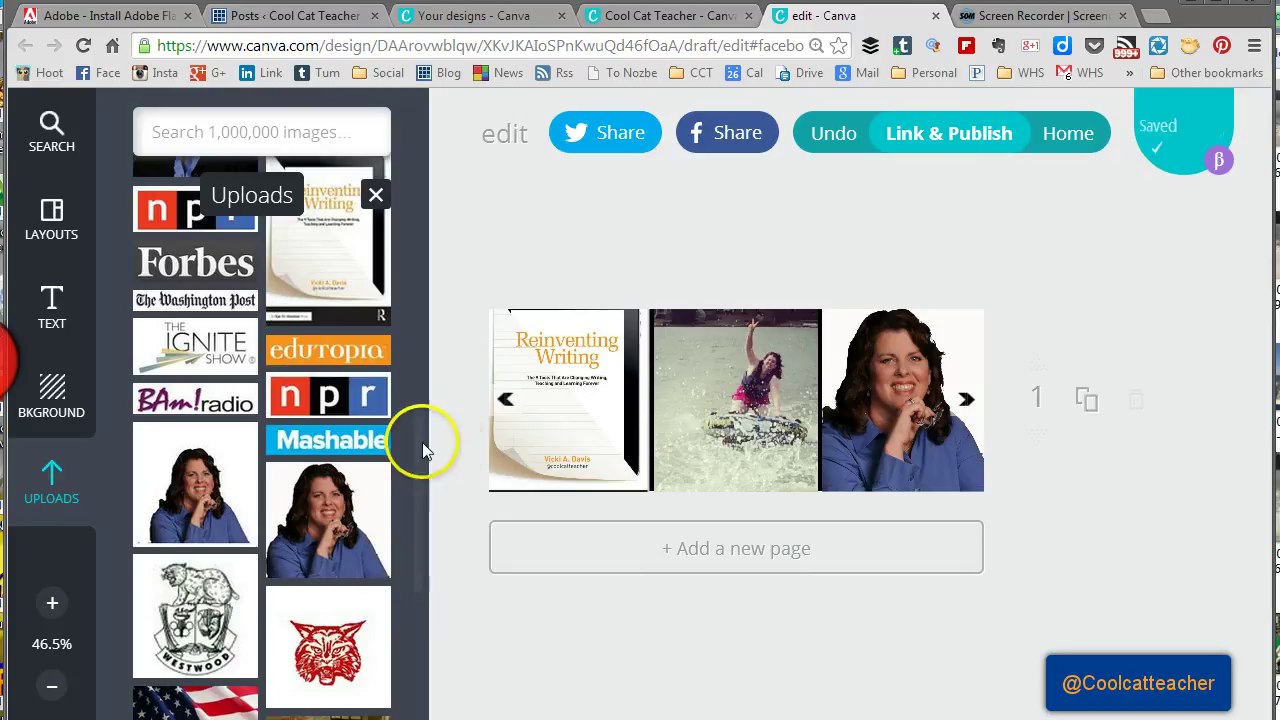
- Add the uploaded CoolCatTeacher banner along the top of the cover and shrink it
drag(422, 442, 423, 246)
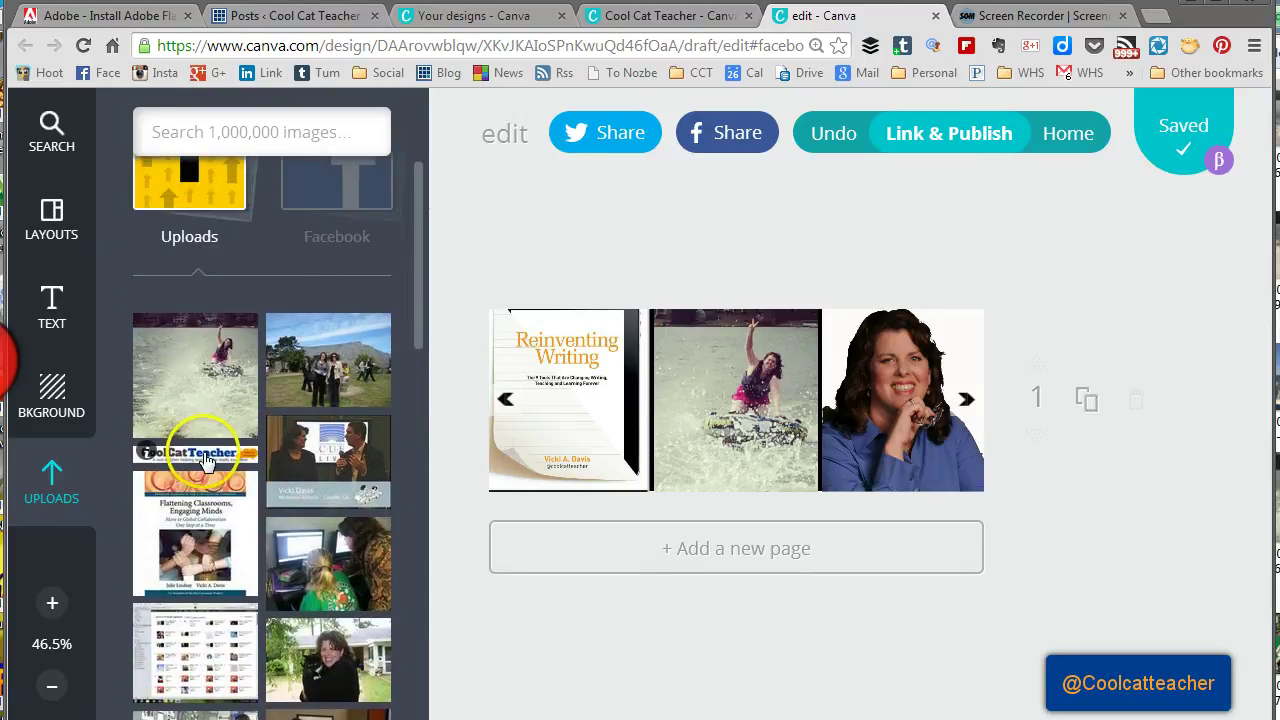
drag(205, 460, 836, 512)
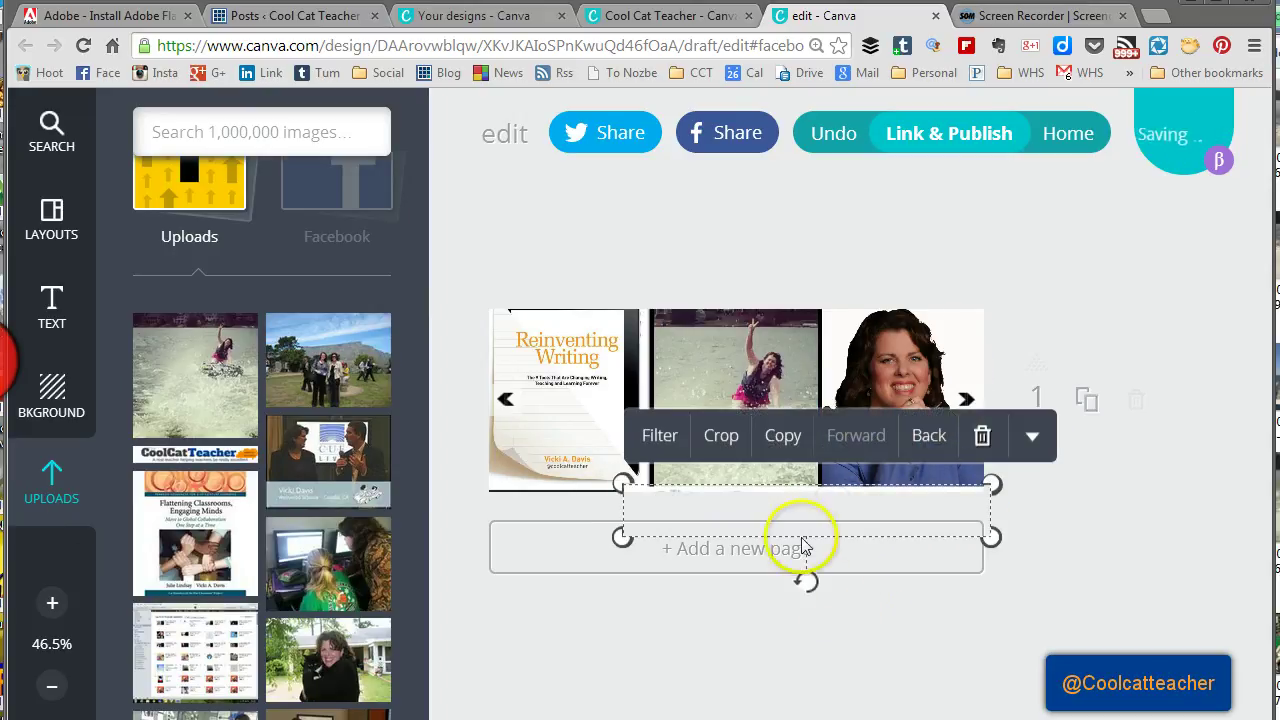
drag(807, 485, 792, 306)
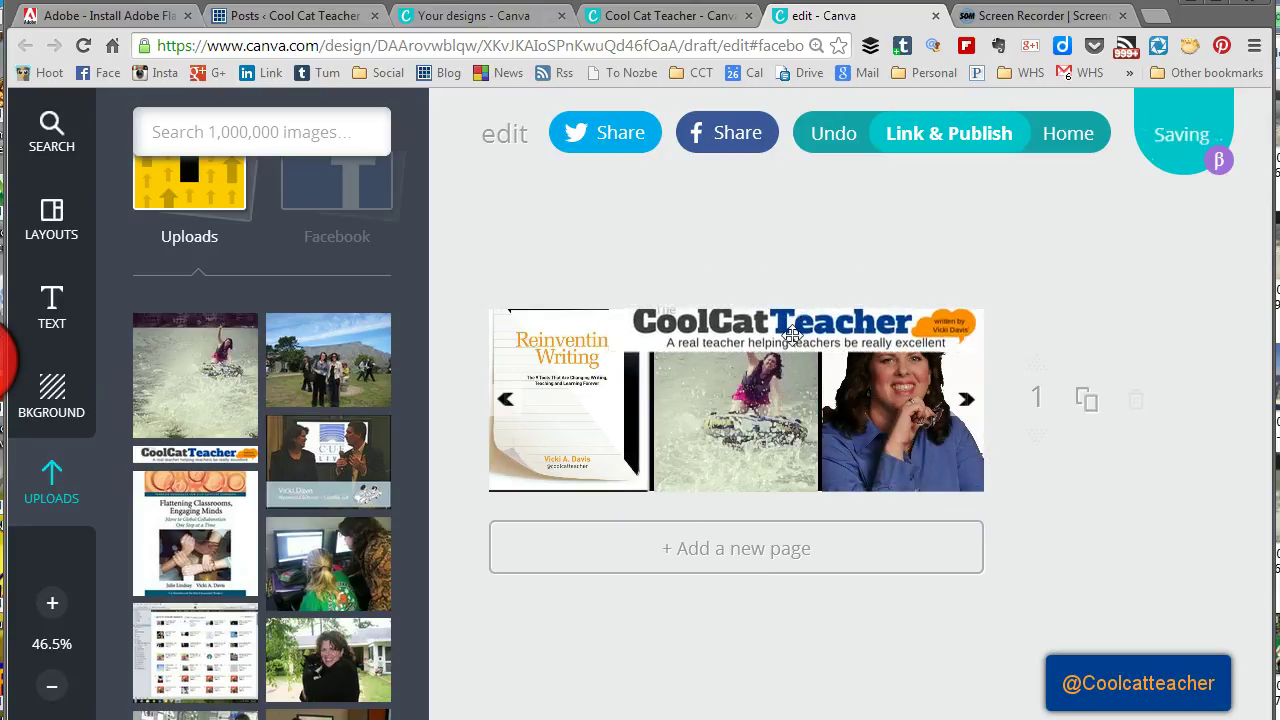
click(791, 337)
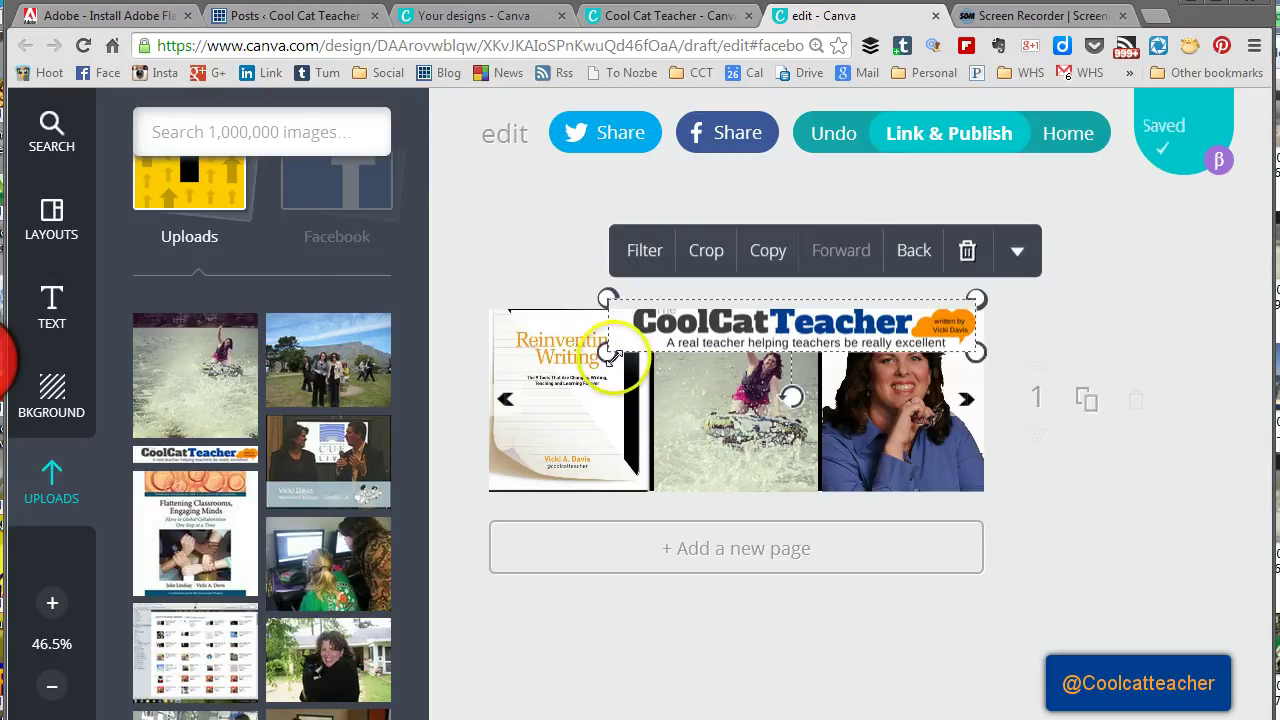
drag(608, 349, 698, 330)
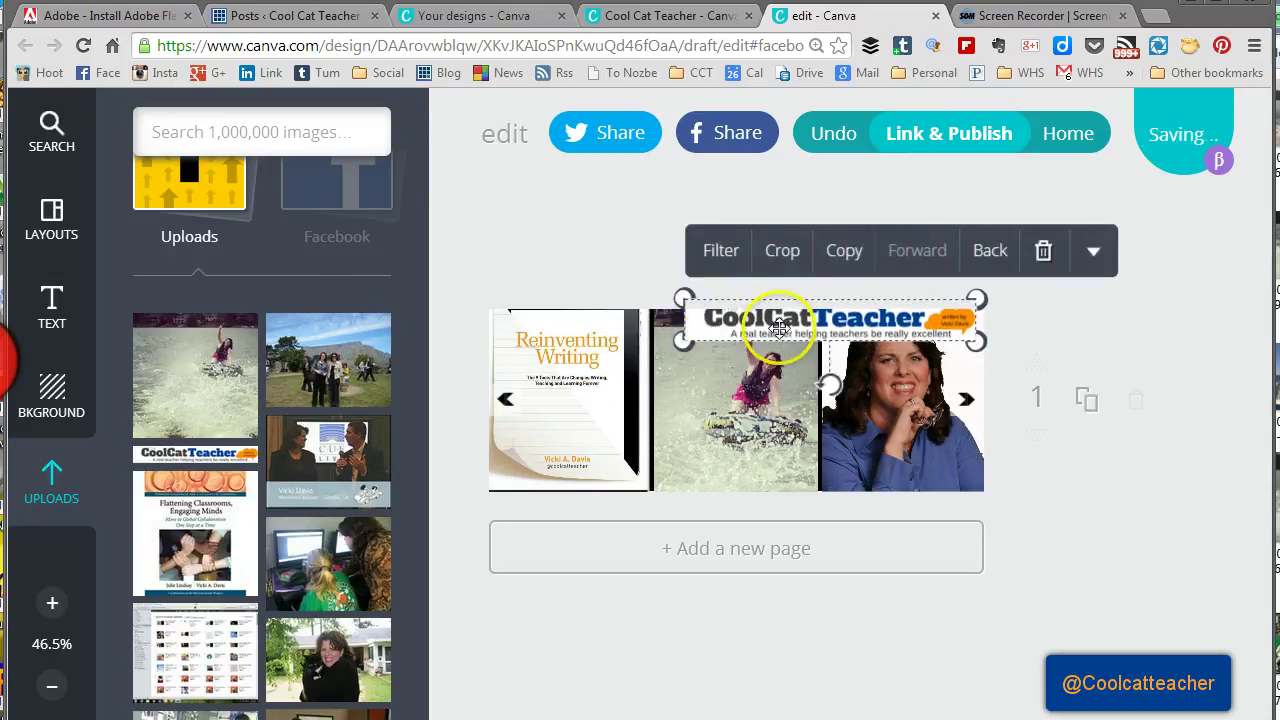
- Move the CoolCatTeacher banner to the bottom-right corner of the cover, across the middle photo and the portrait
drag(795, 340, 733, 452)
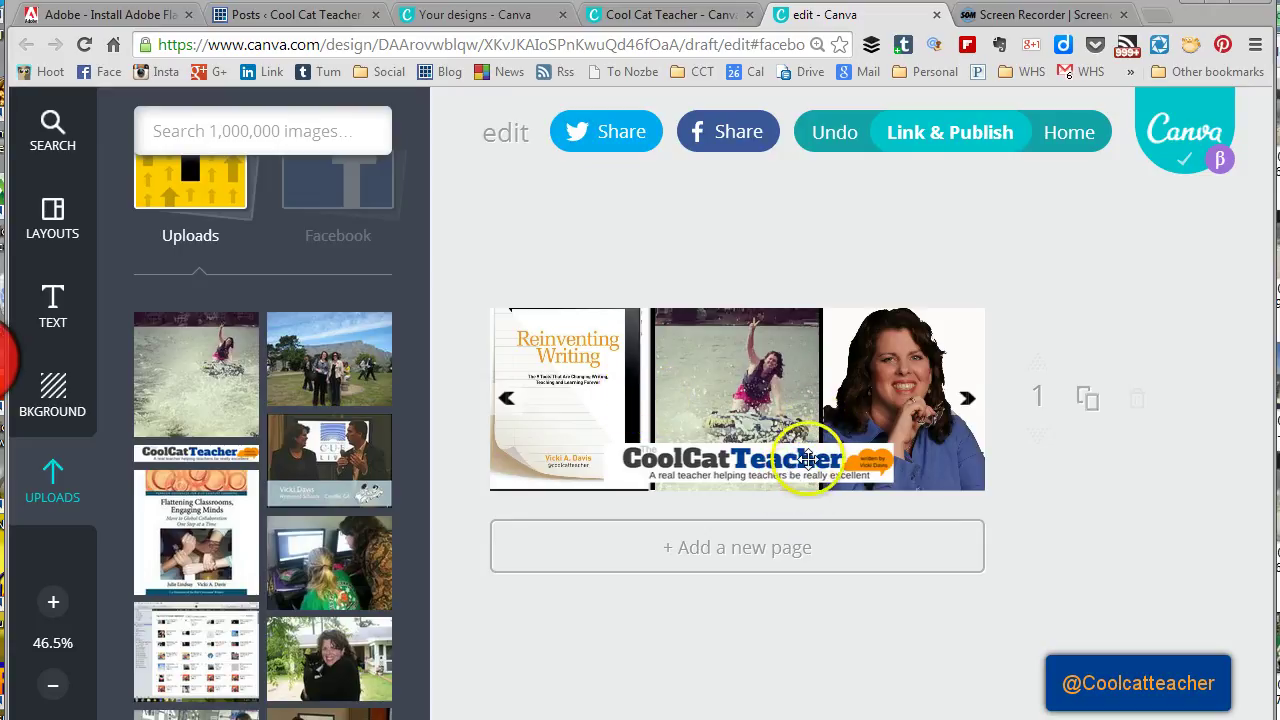
drag(801, 459, 820, 459)
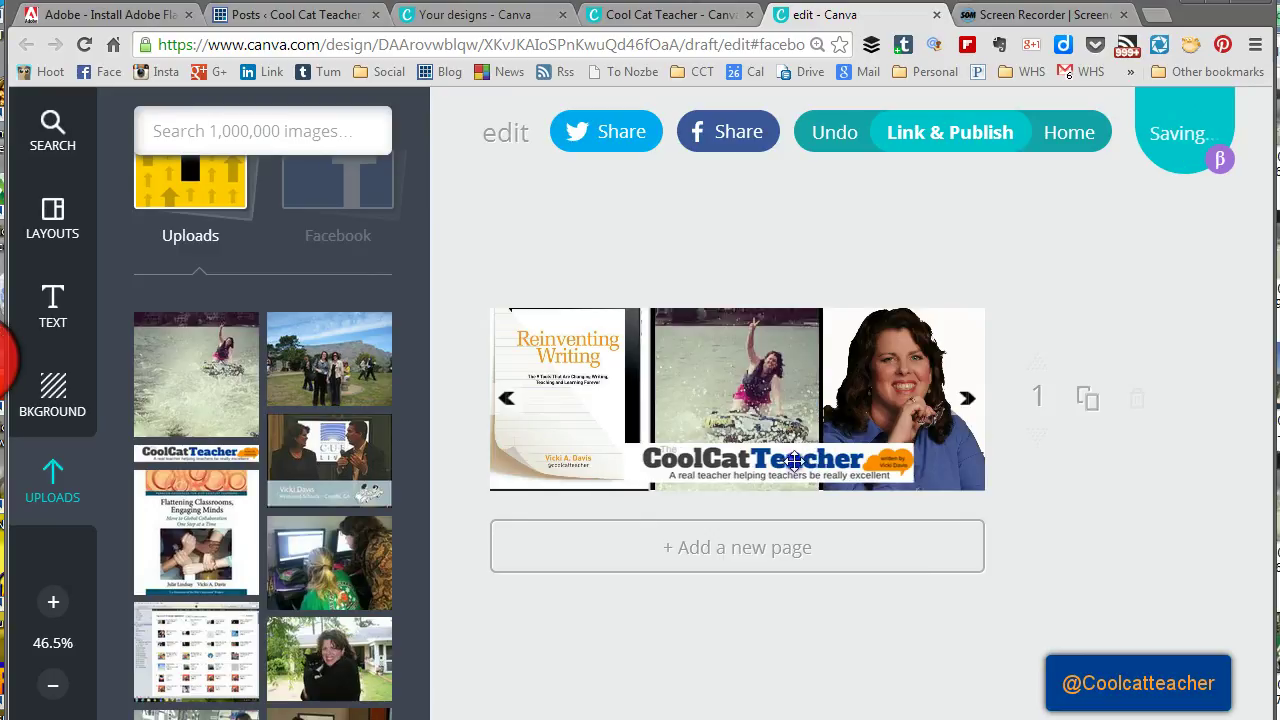
drag(794, 461, 822, 466)
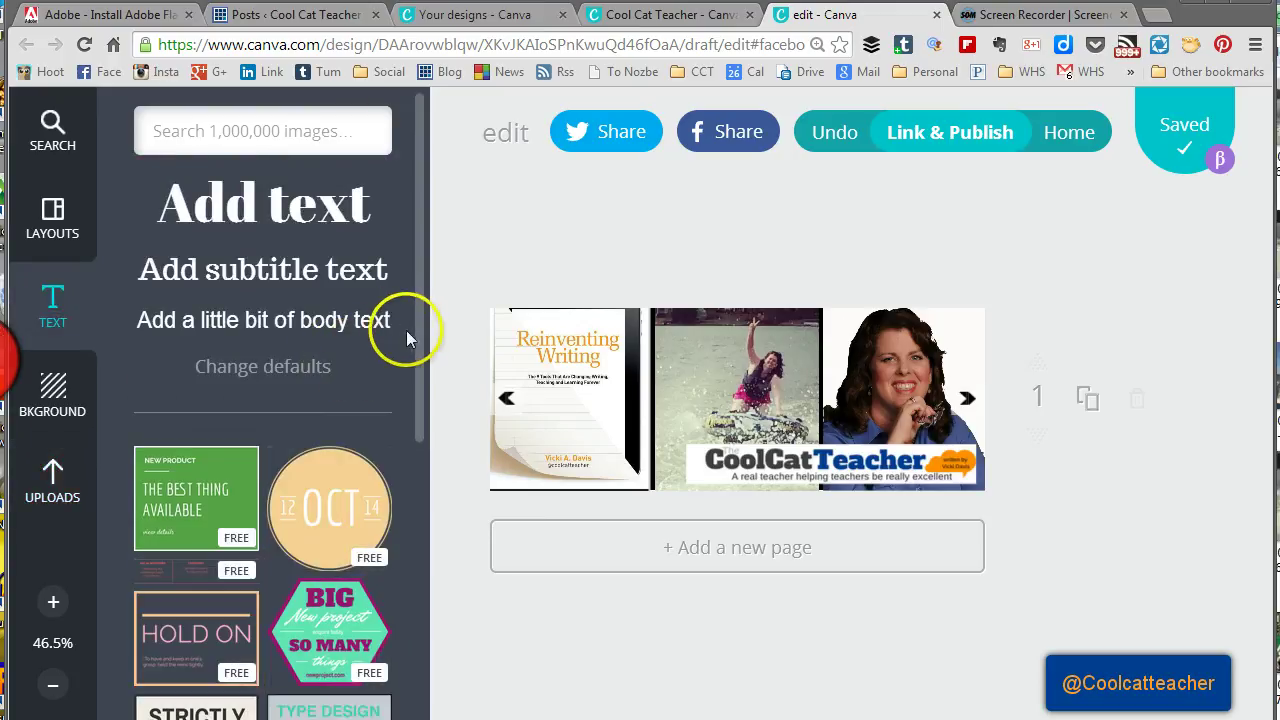
- Add the text design with a white speech bubble beside a photo frame over the book cover's right edge, and shrink it
drag(419, 323, 417, 543)
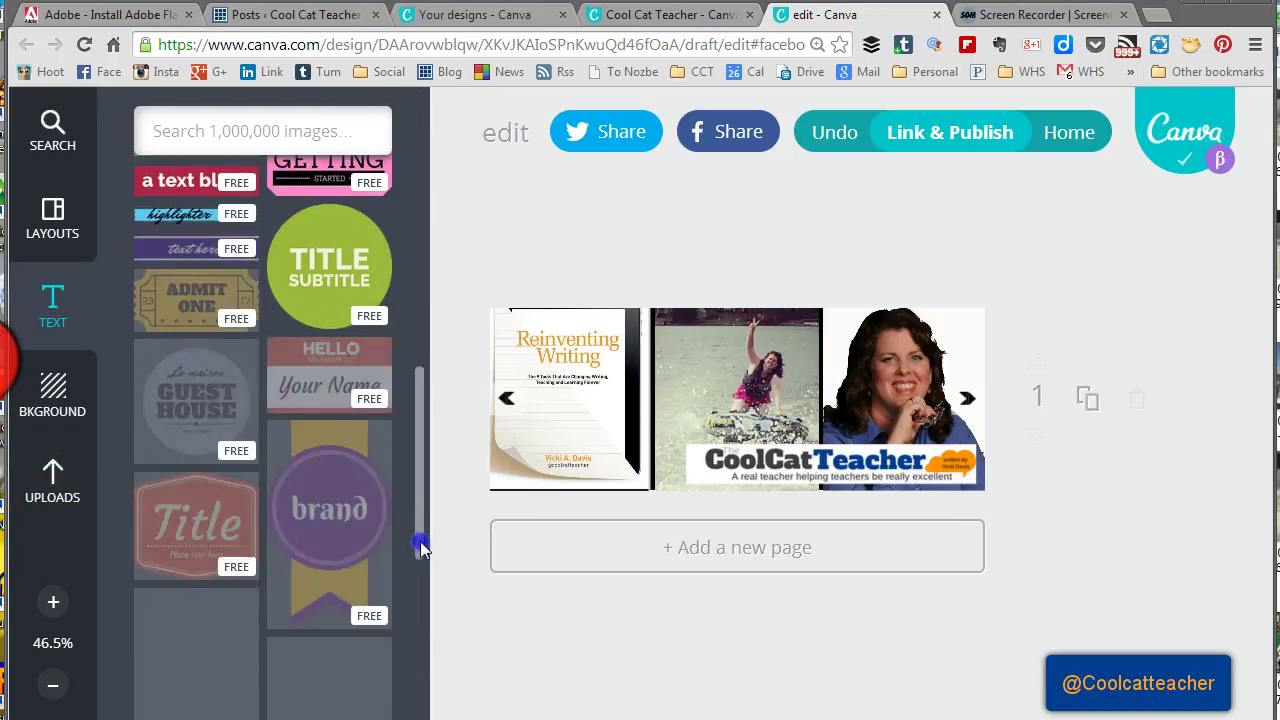
drag(419, 414, 418, 594)
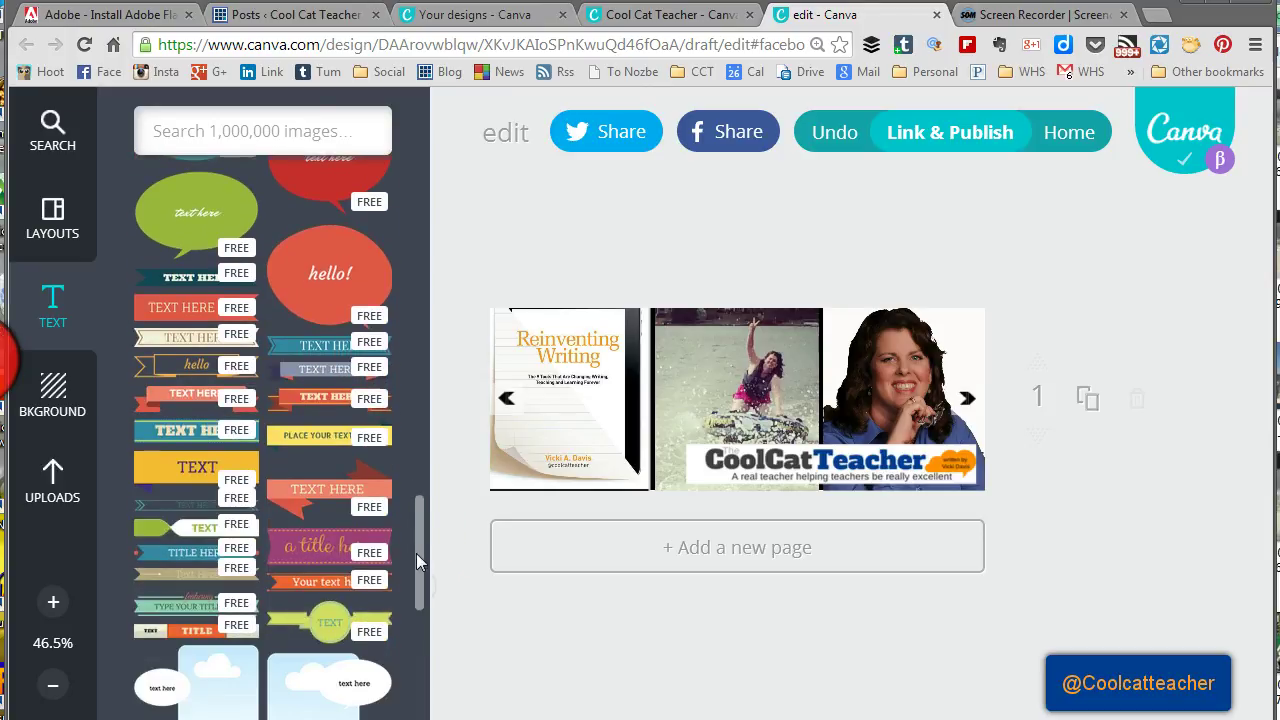
drag(418, 527, 418, 601)
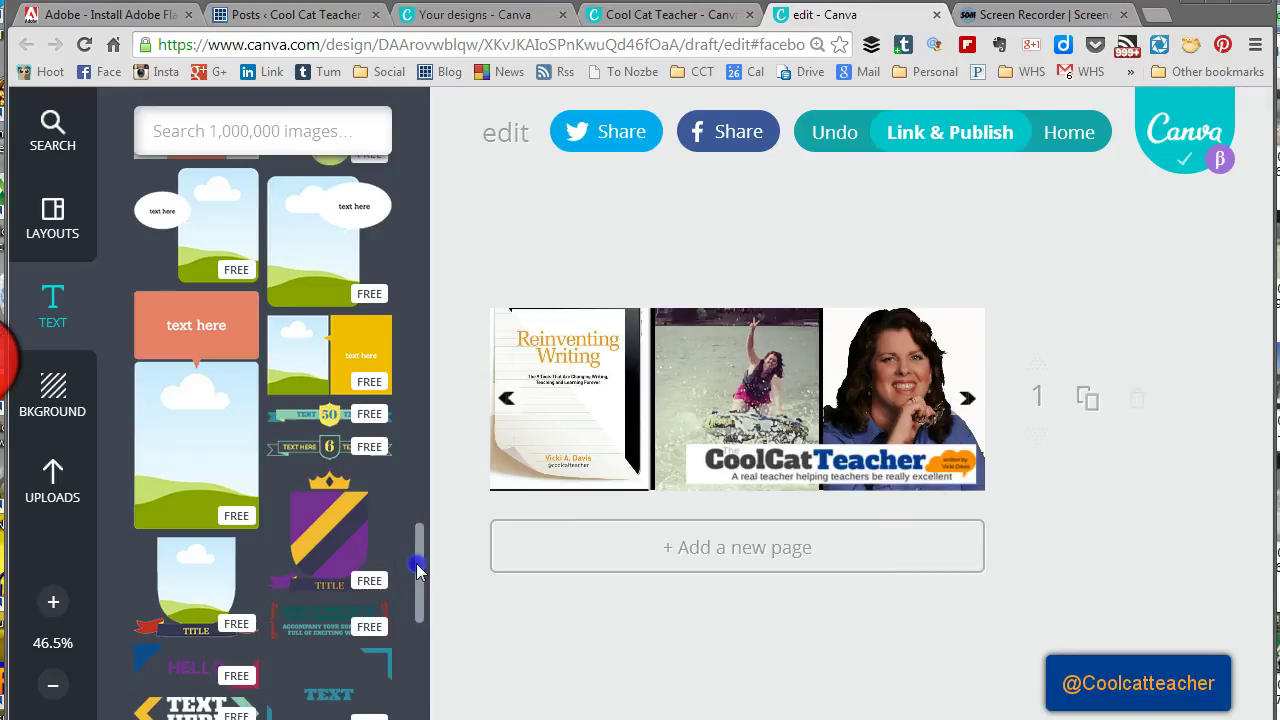
drag(418, 568, 418, 607)
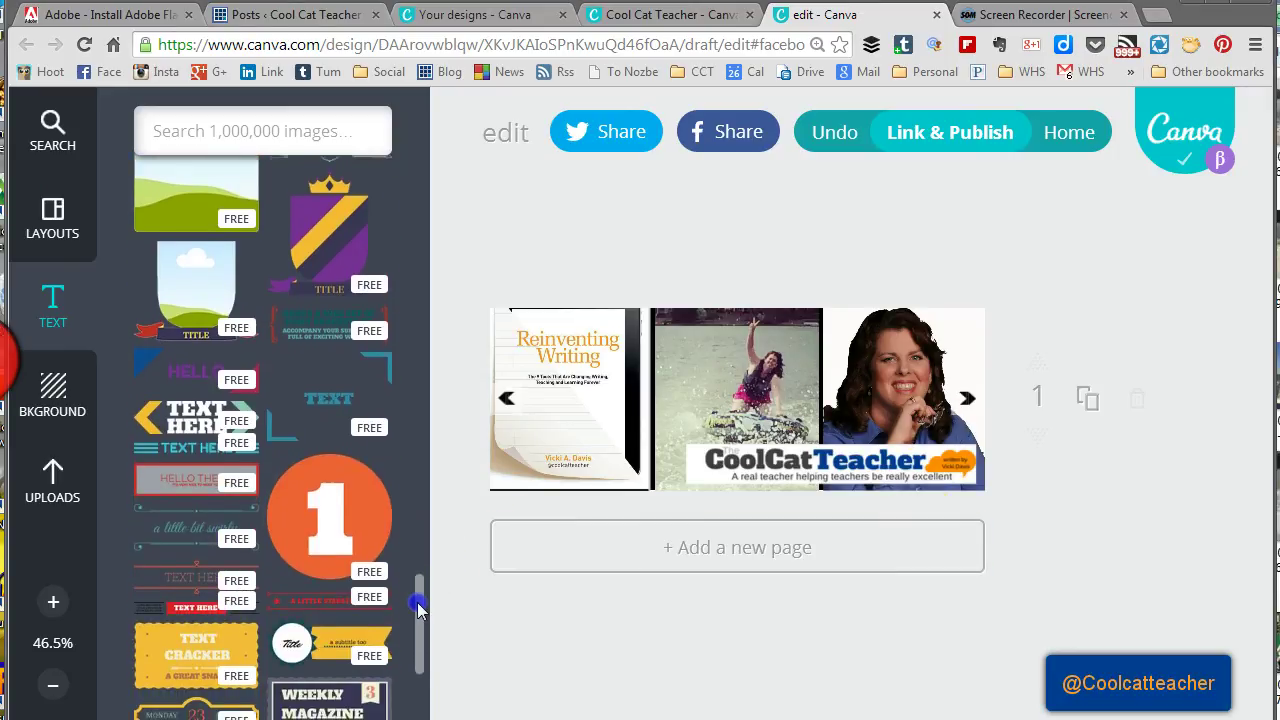
scroll(418, 612, down, 3)
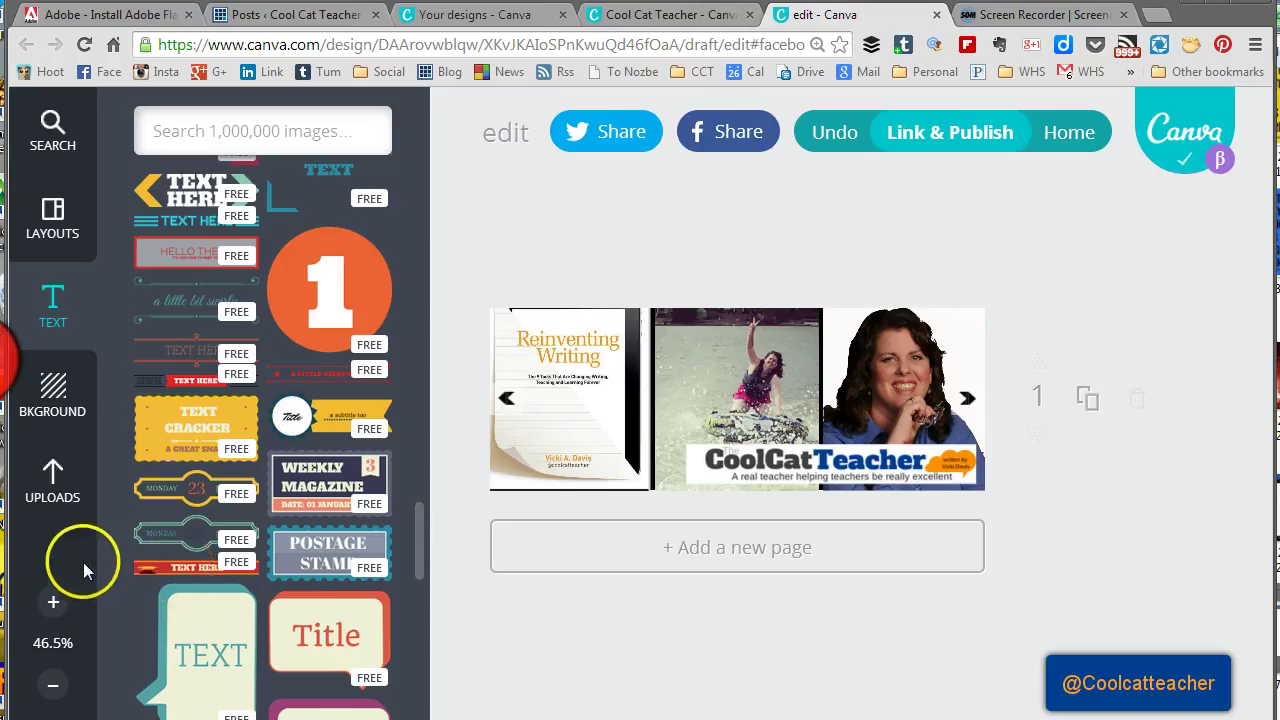
scroll(263, 450, down, 5)
drag(218, 400, 659, 412)
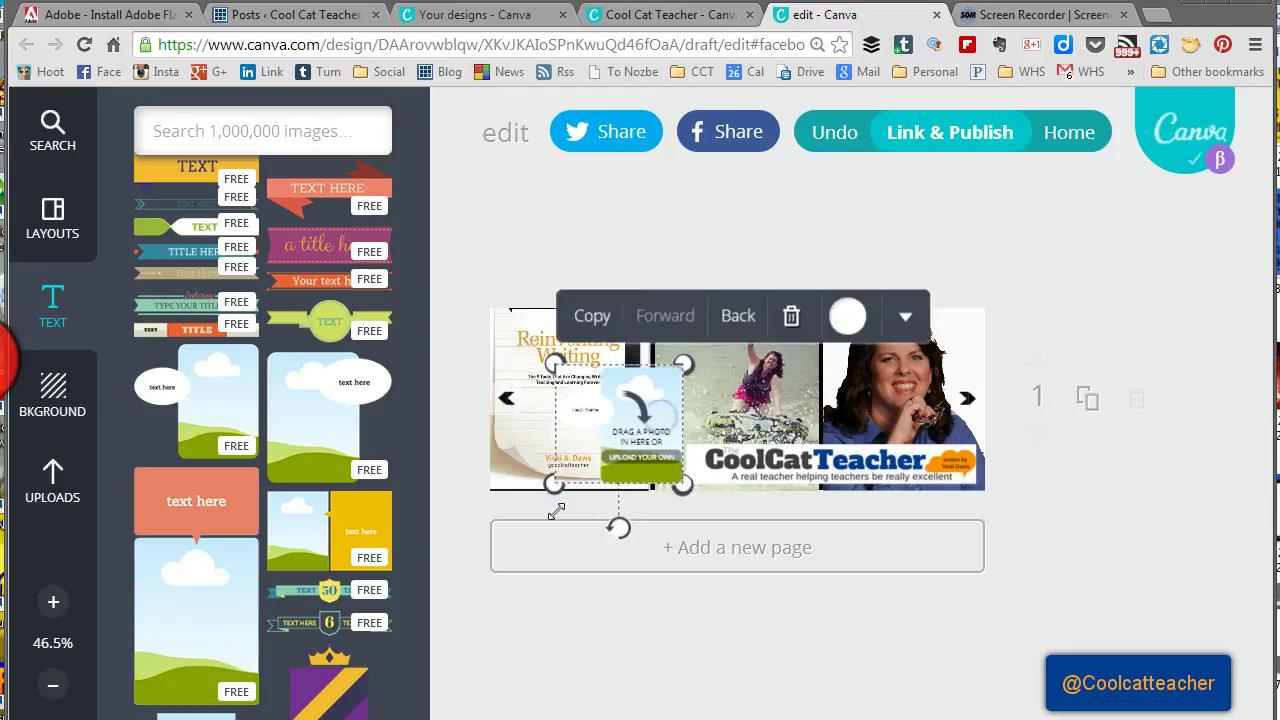
drag(581, 467, 650, 432)
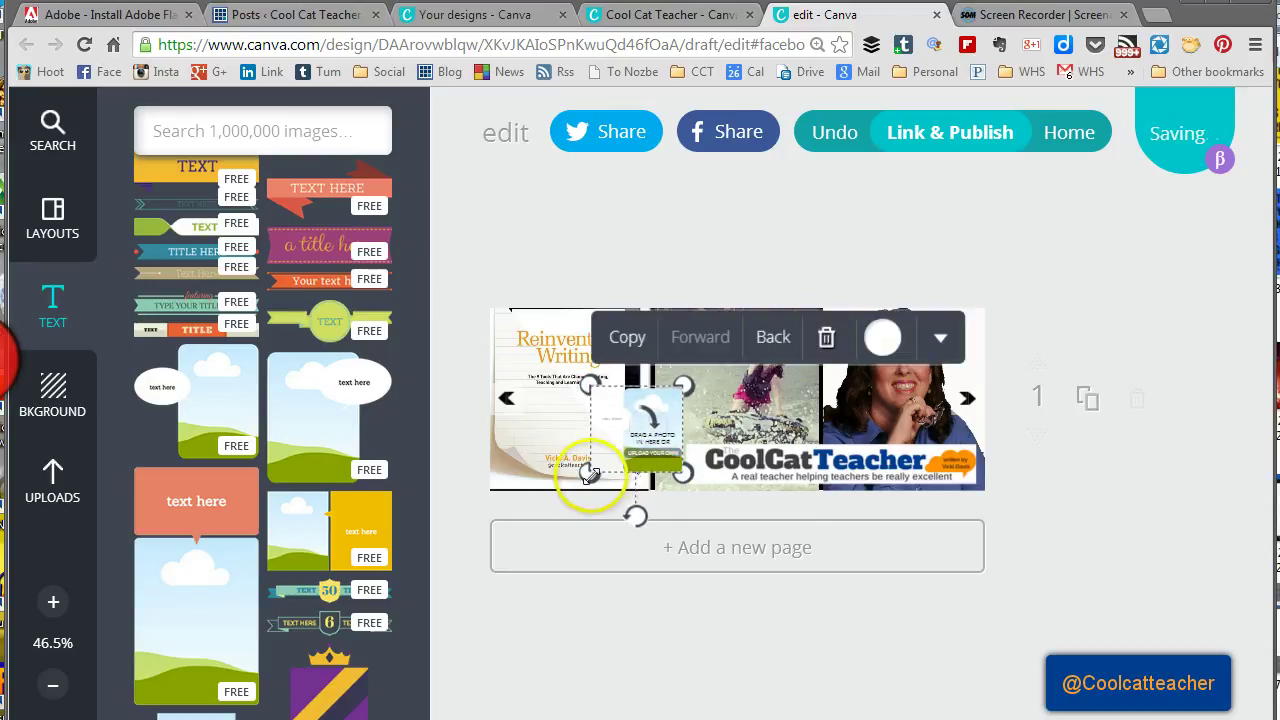
drag(588, 468, 643, 436)
- Fill the photo frame of the speech-bubble design with the uploaded BAM!radio logo
click(52, 488)
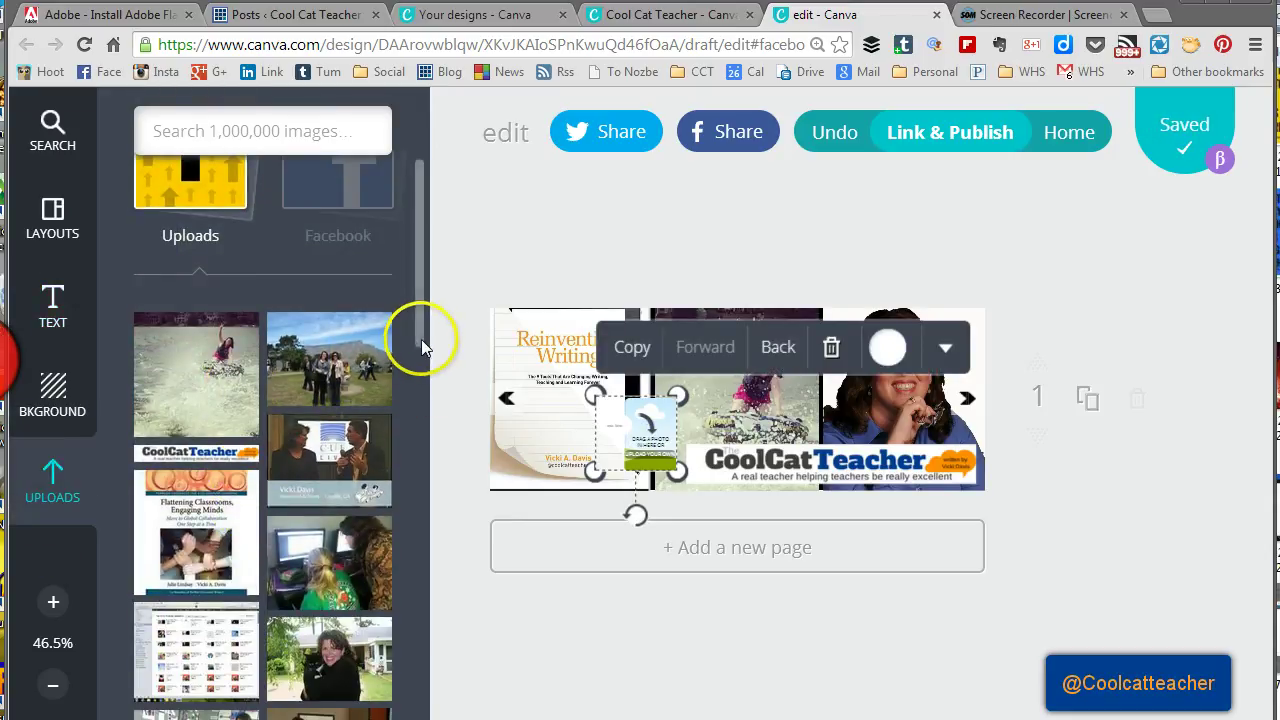
drag(421, 339, 423, 531)
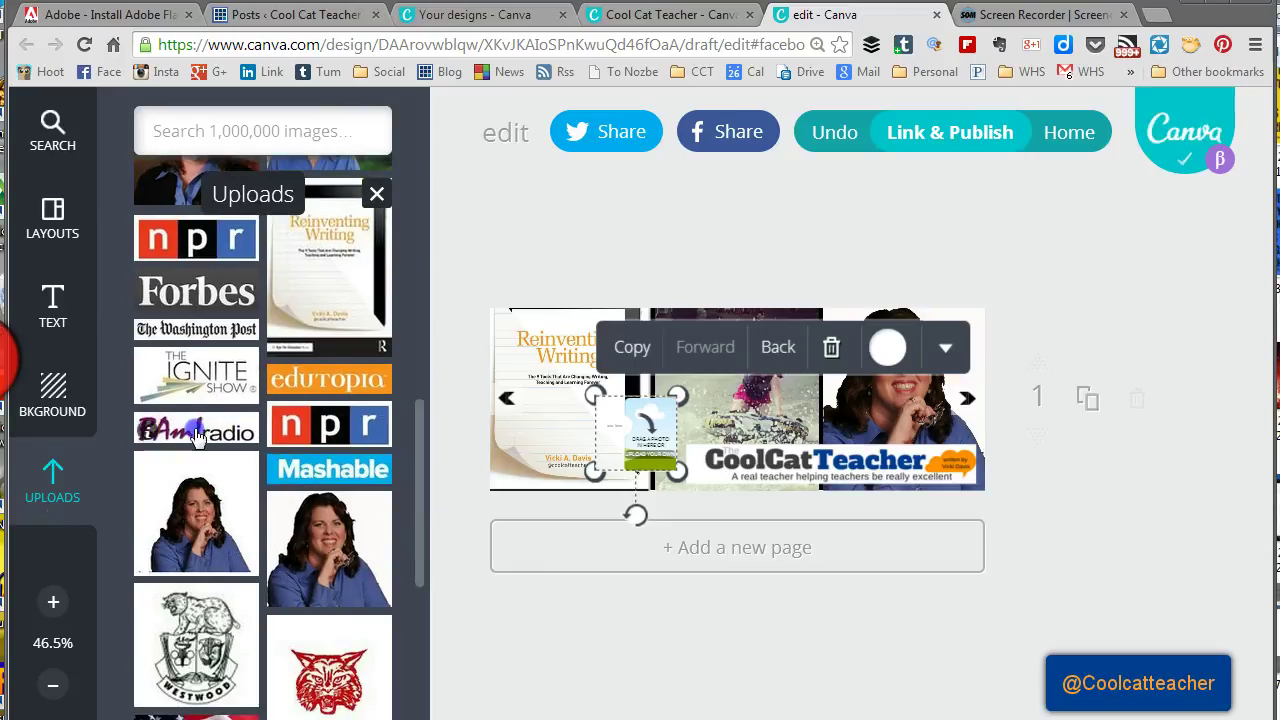
drag(197, 435, 637, 428)
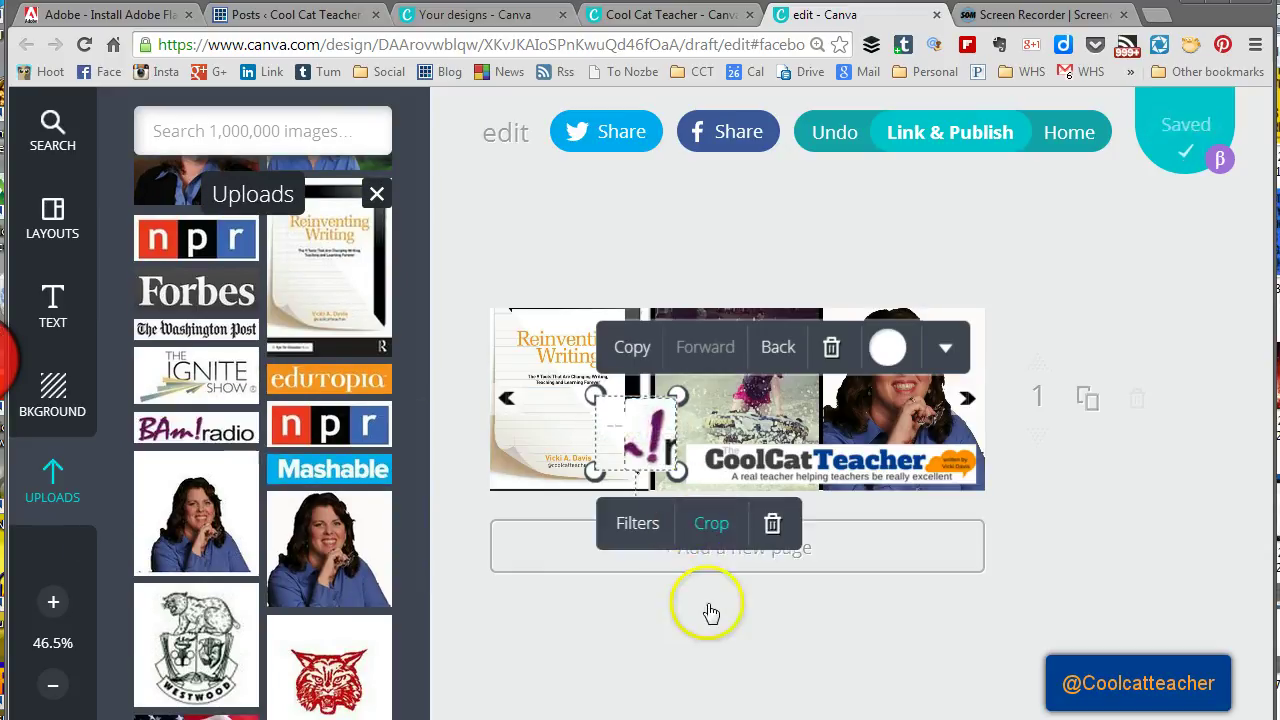
- Try to shift the BAM!radio logo within its photo frame using Crop, and cancel the crop
click(707, 527)
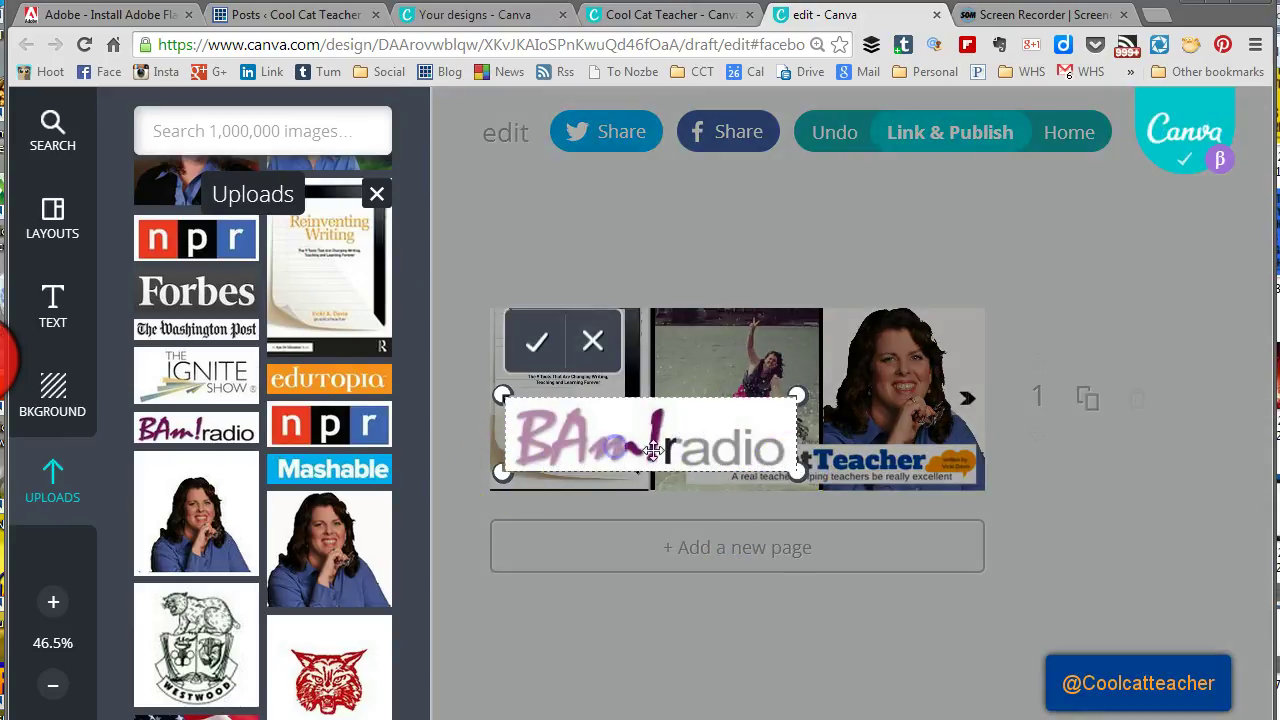
drag(653, 451, 741, 480)
click(699, 447)
drag(746, 444, 769, 440)
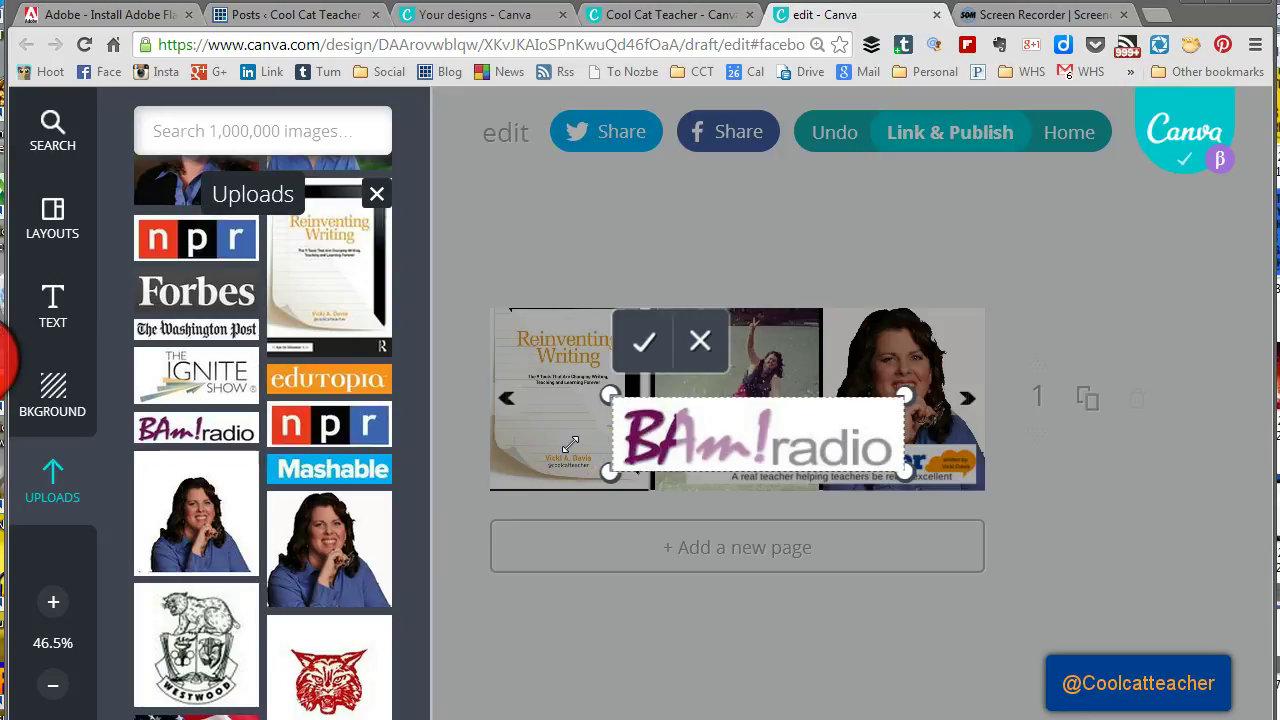
click(703, 350)
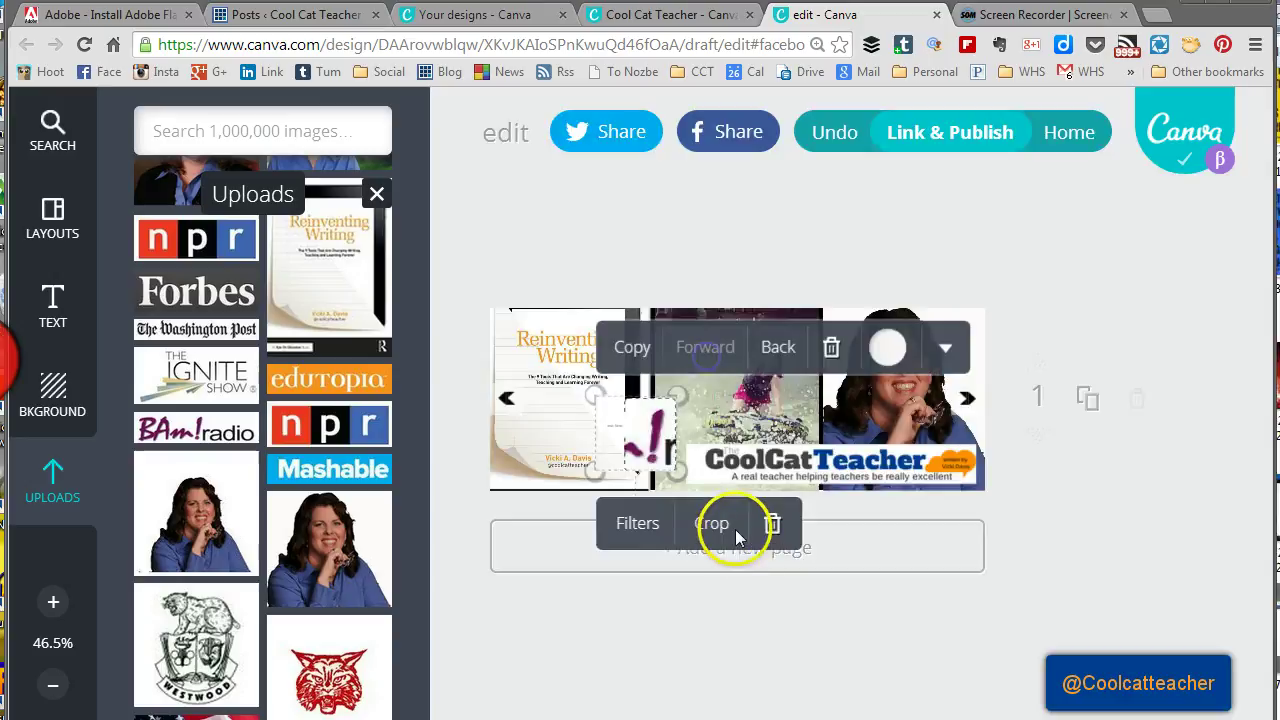
- Delete the speech-bubble design holding the BAM!radio logo from the cover
click(830, 350)
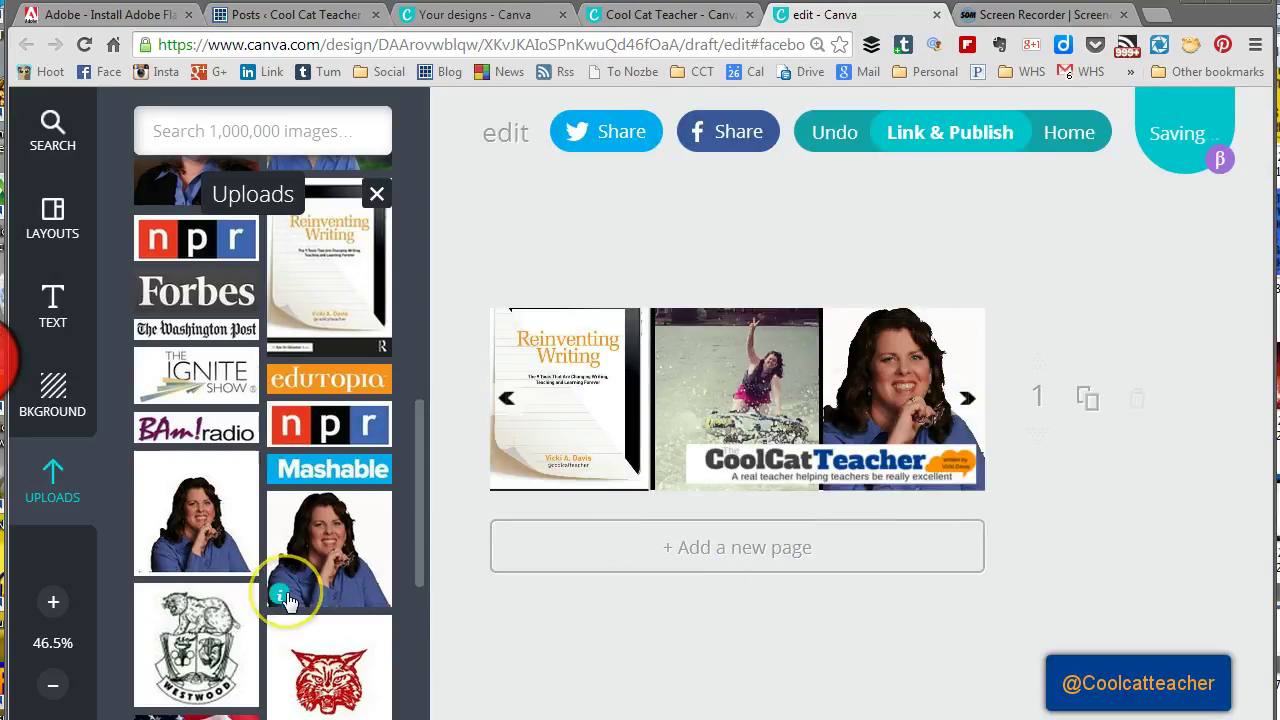
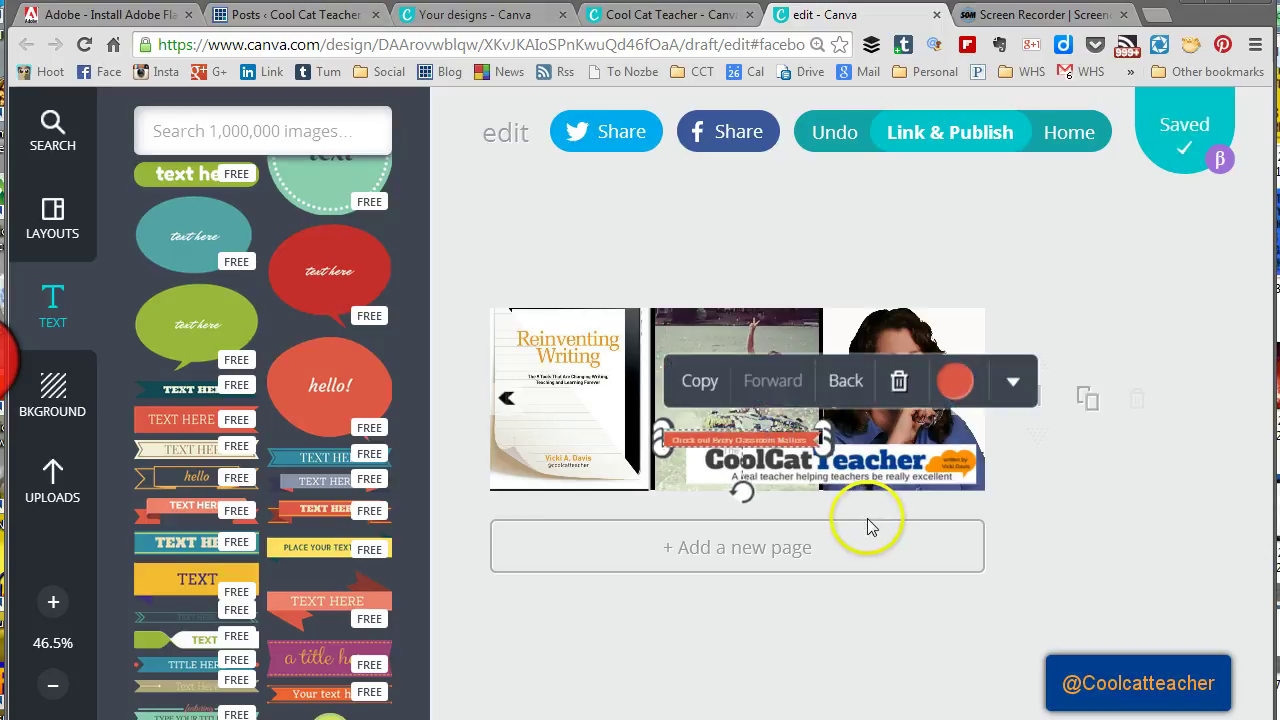
- Recolor the "Check out Every Classroom Matters" ribbon to color code ff9d2e and its text to dark blue
click(955, 385)
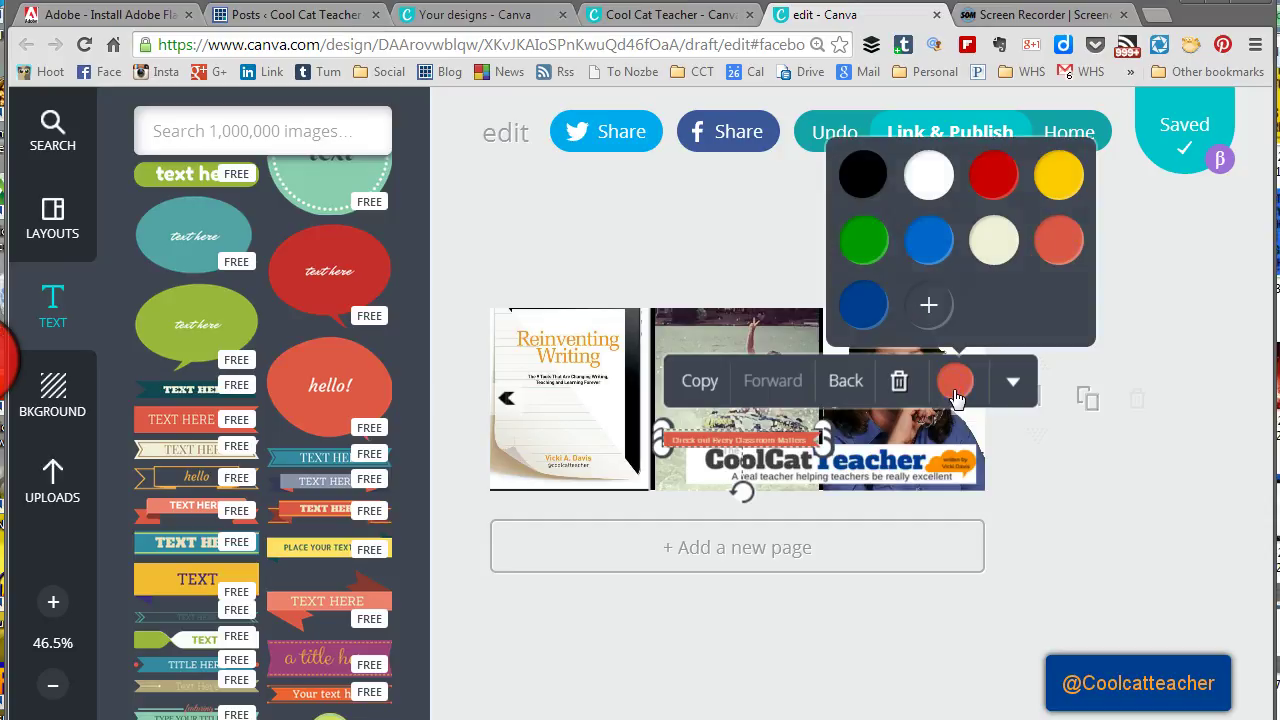
click(928, 305)
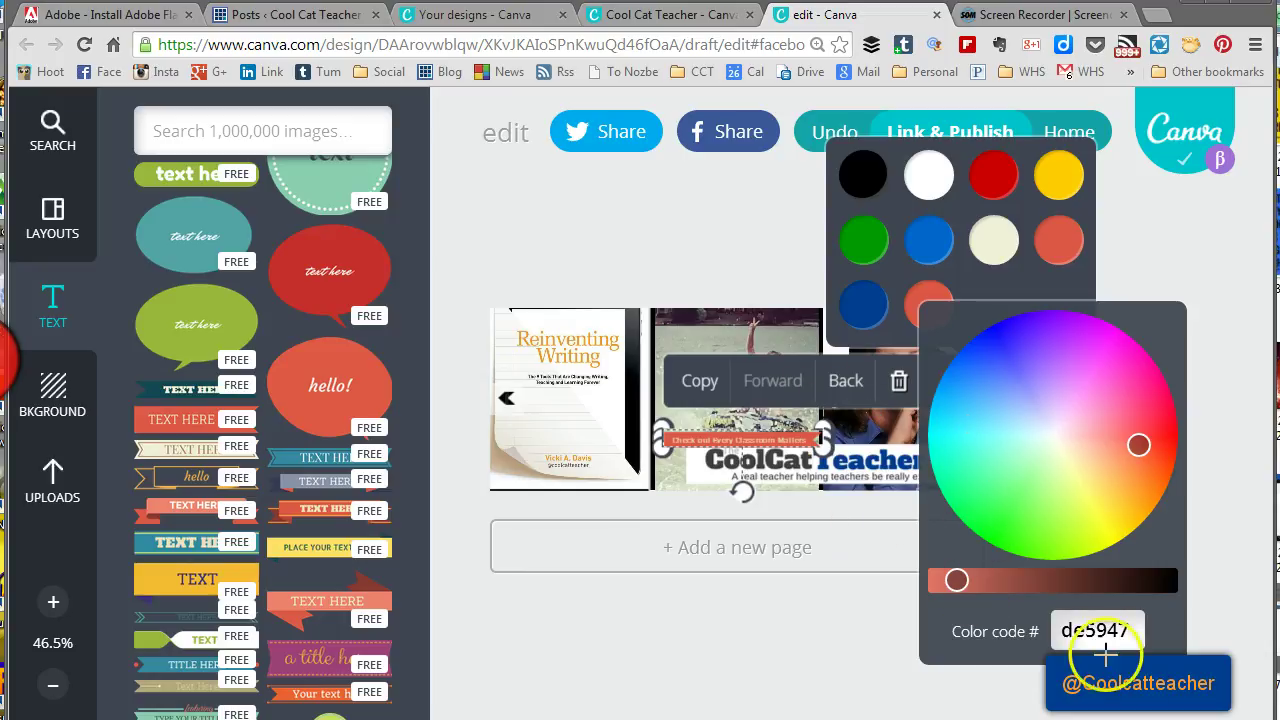
double_click(1076, 624)
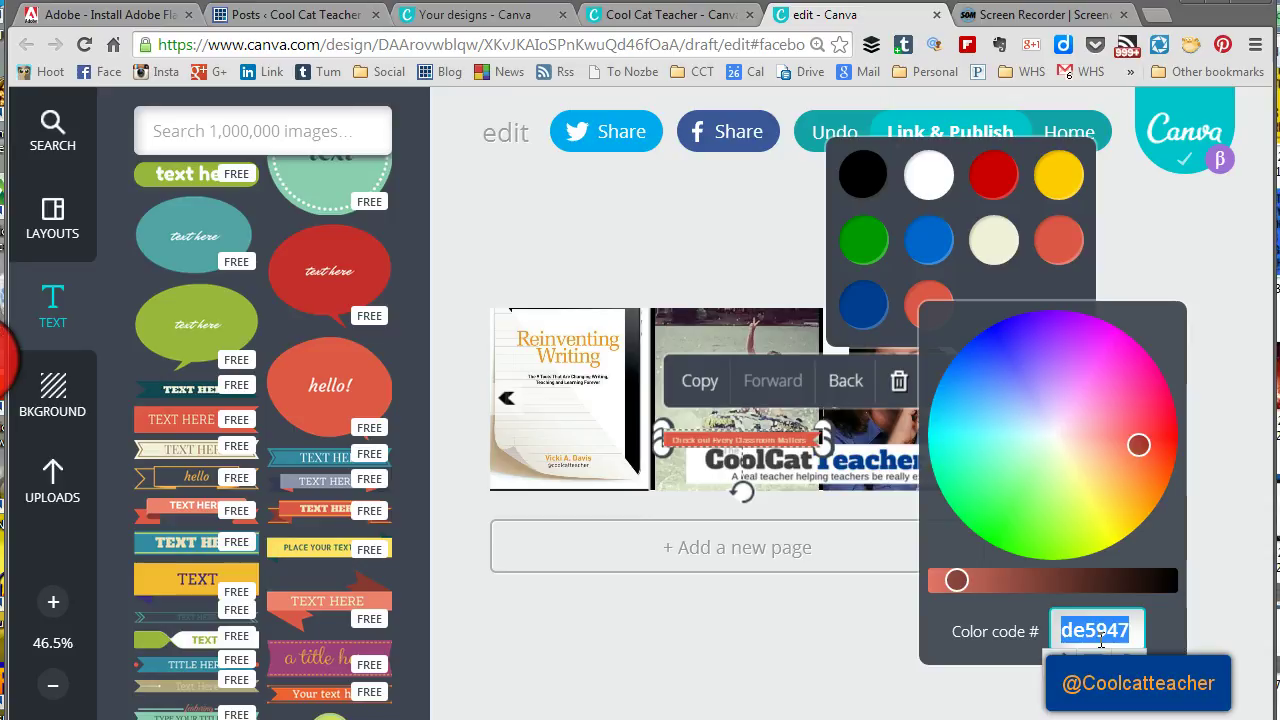
text(ff9d2e)
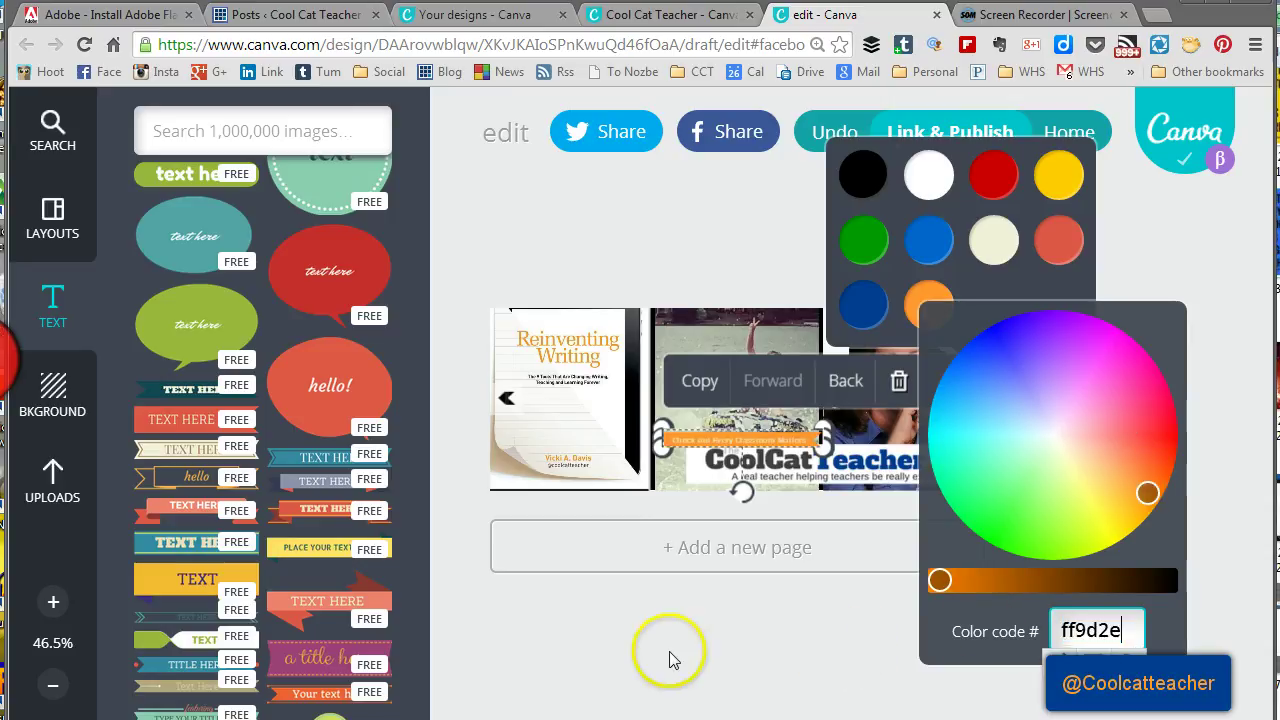
click(991, 526)
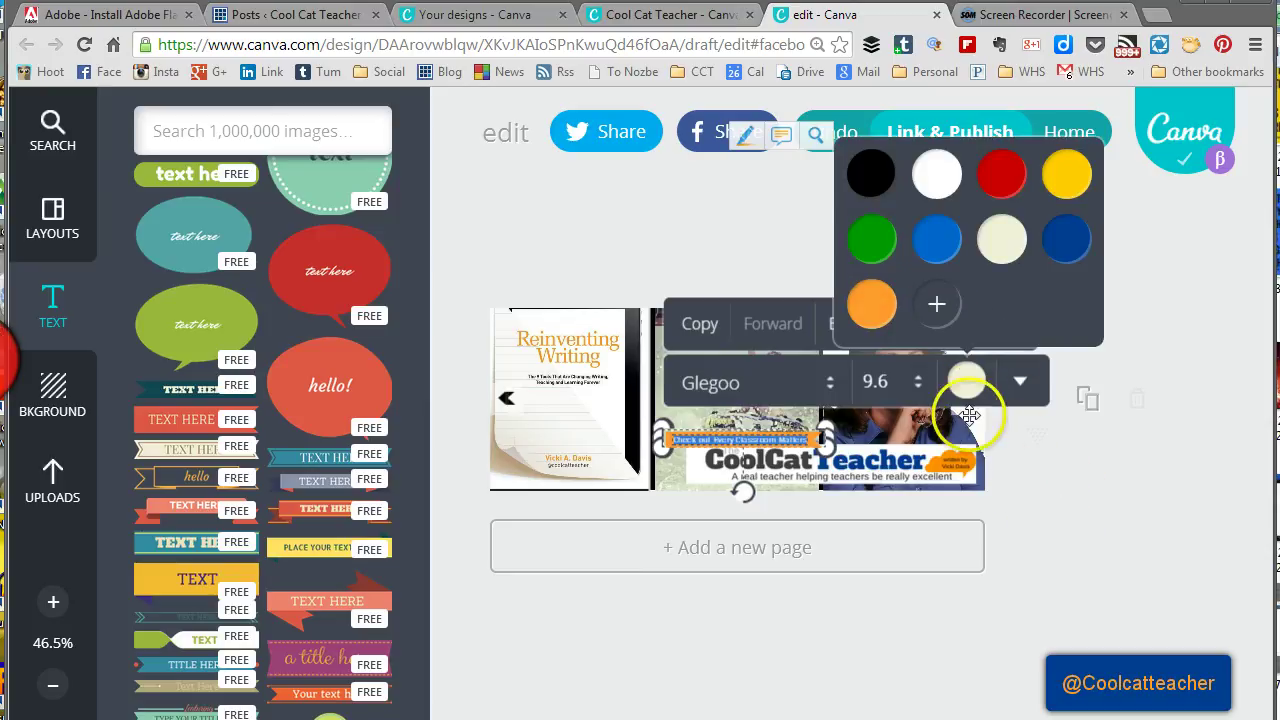
click(937, 308)
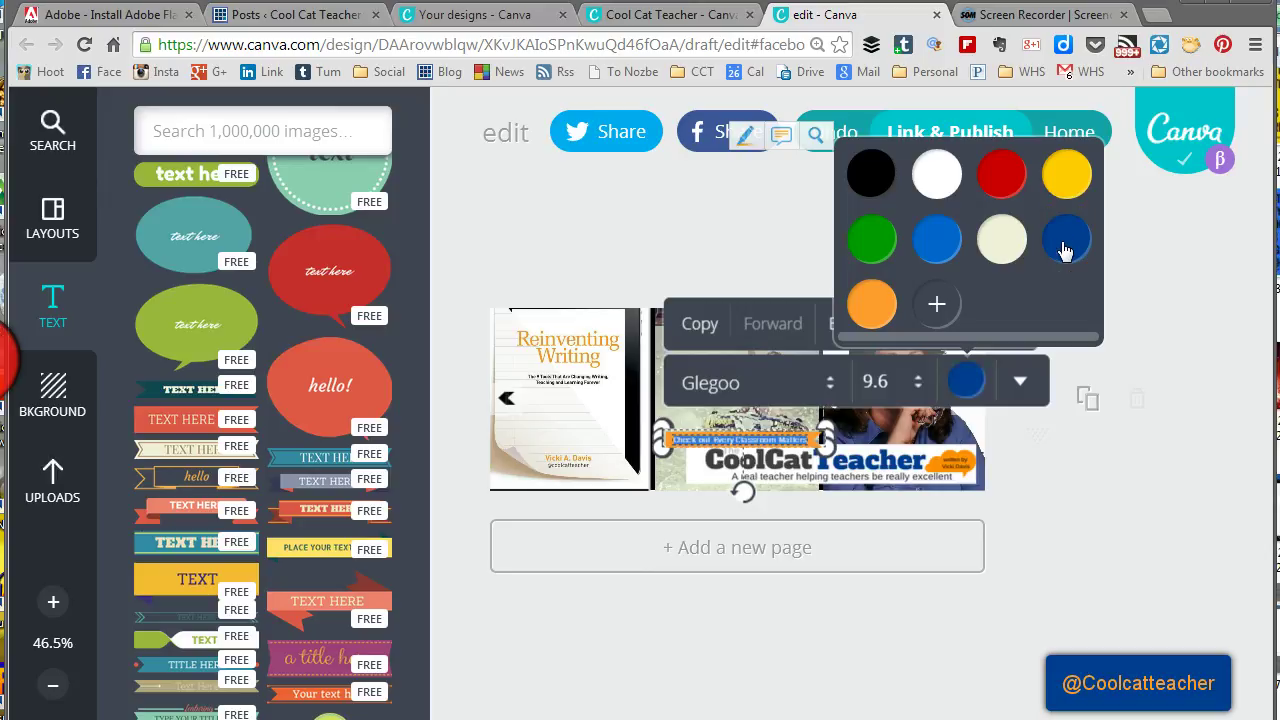
click(1052, 480)
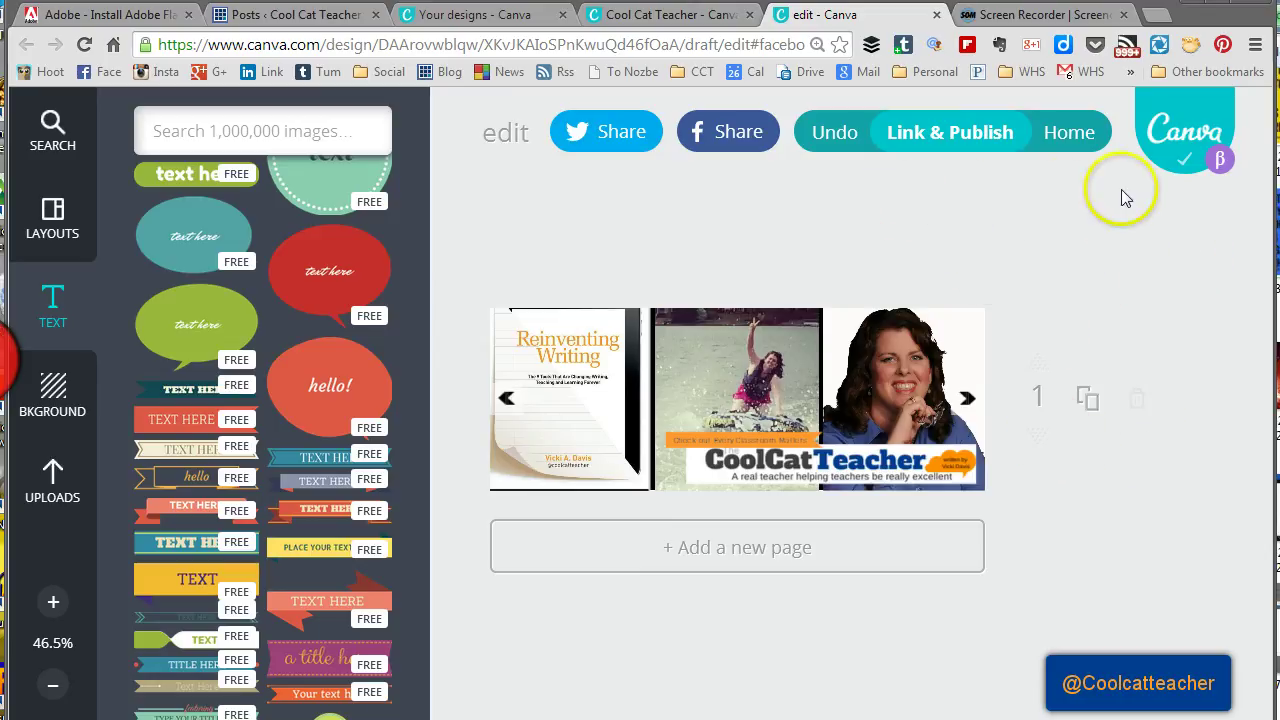
- Publish the finished cover as an image download and dismiss the download dialog
click(966, 140)
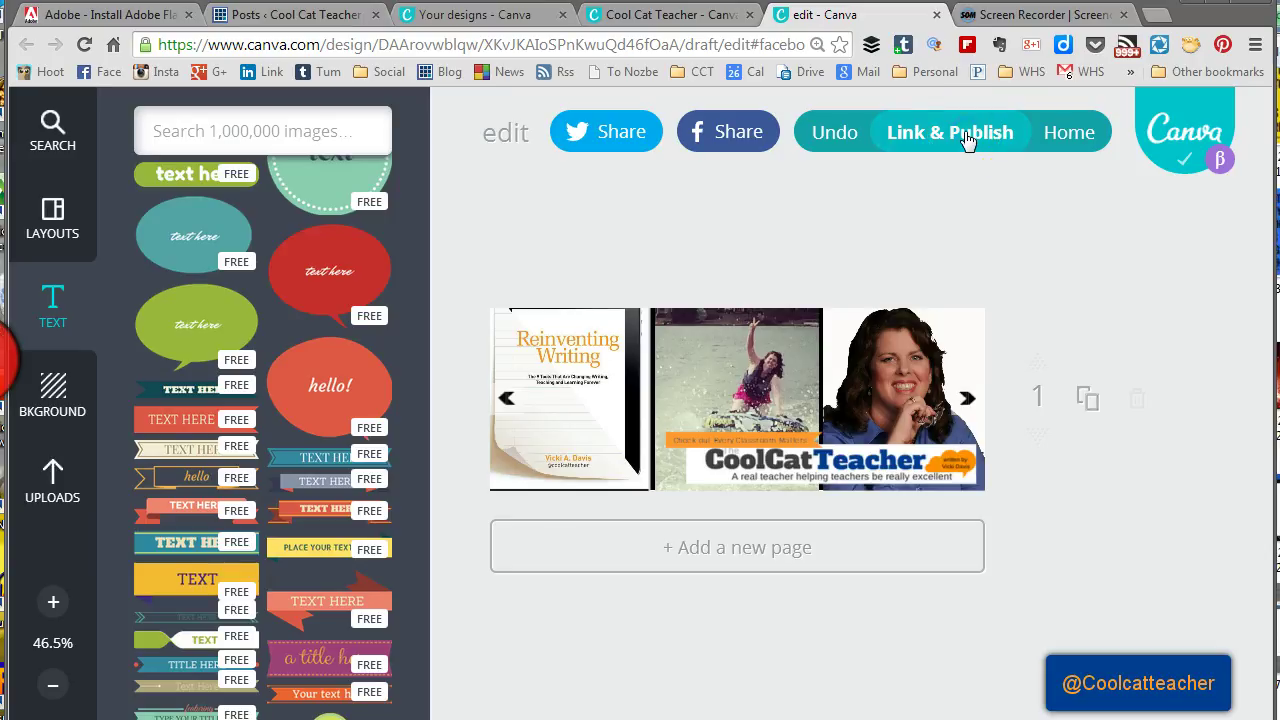
click(966, 140)
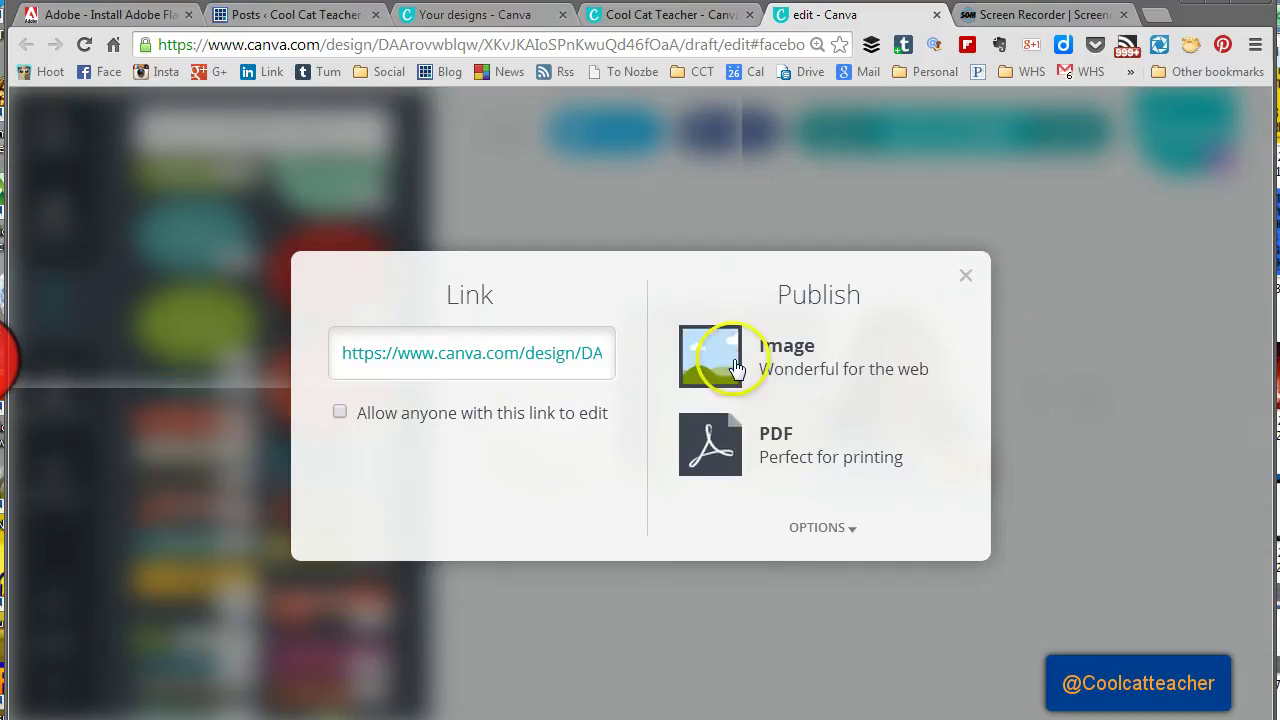
click(837, 388)
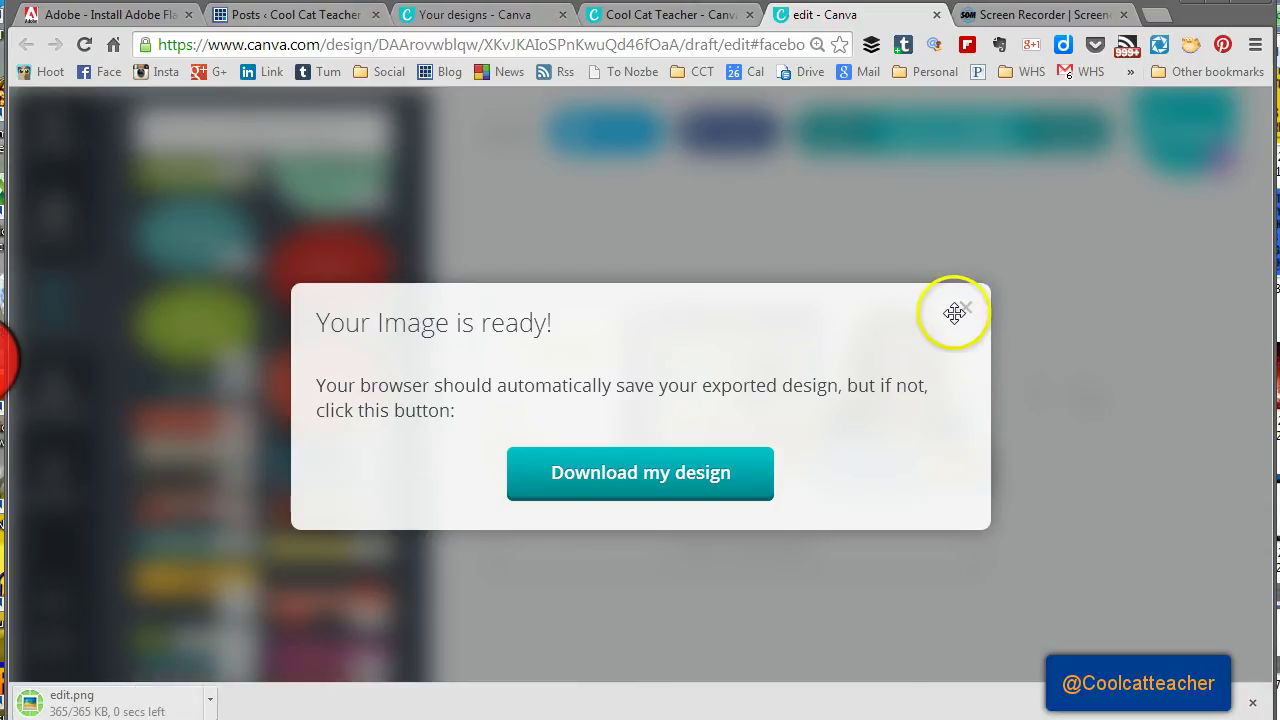
click(972, 311)
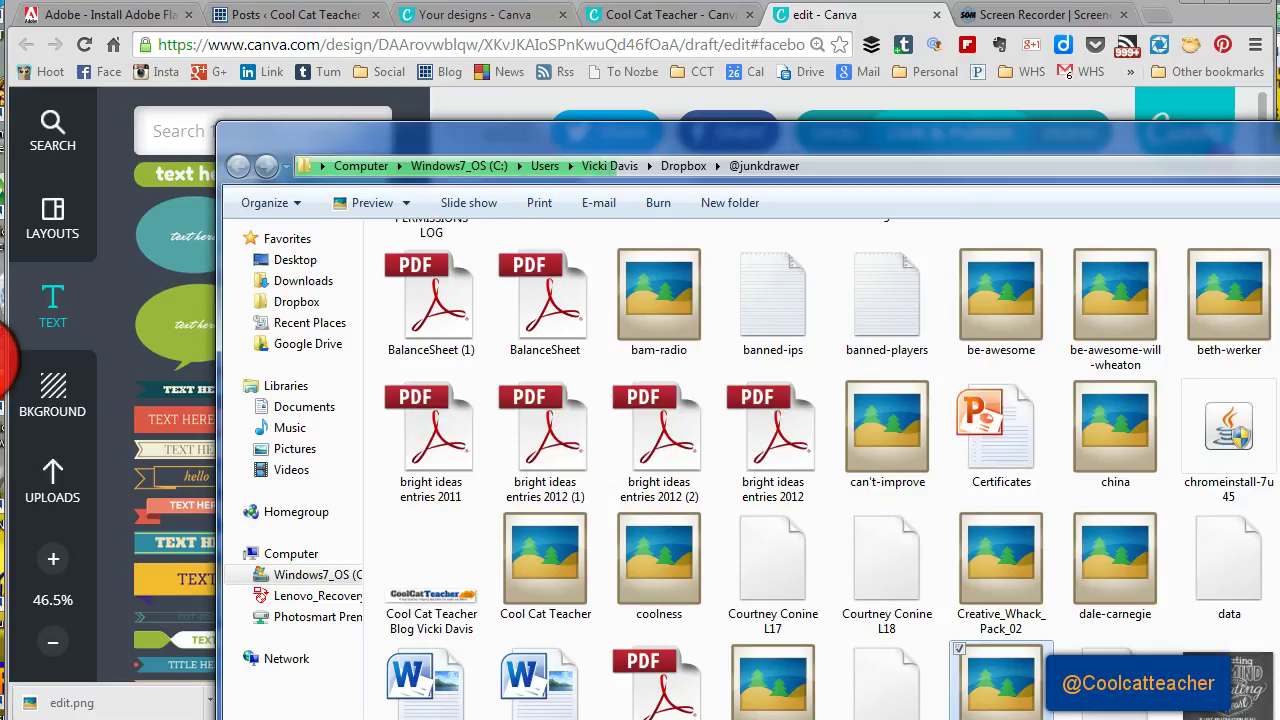
scroll(1105, 338, up, 8)
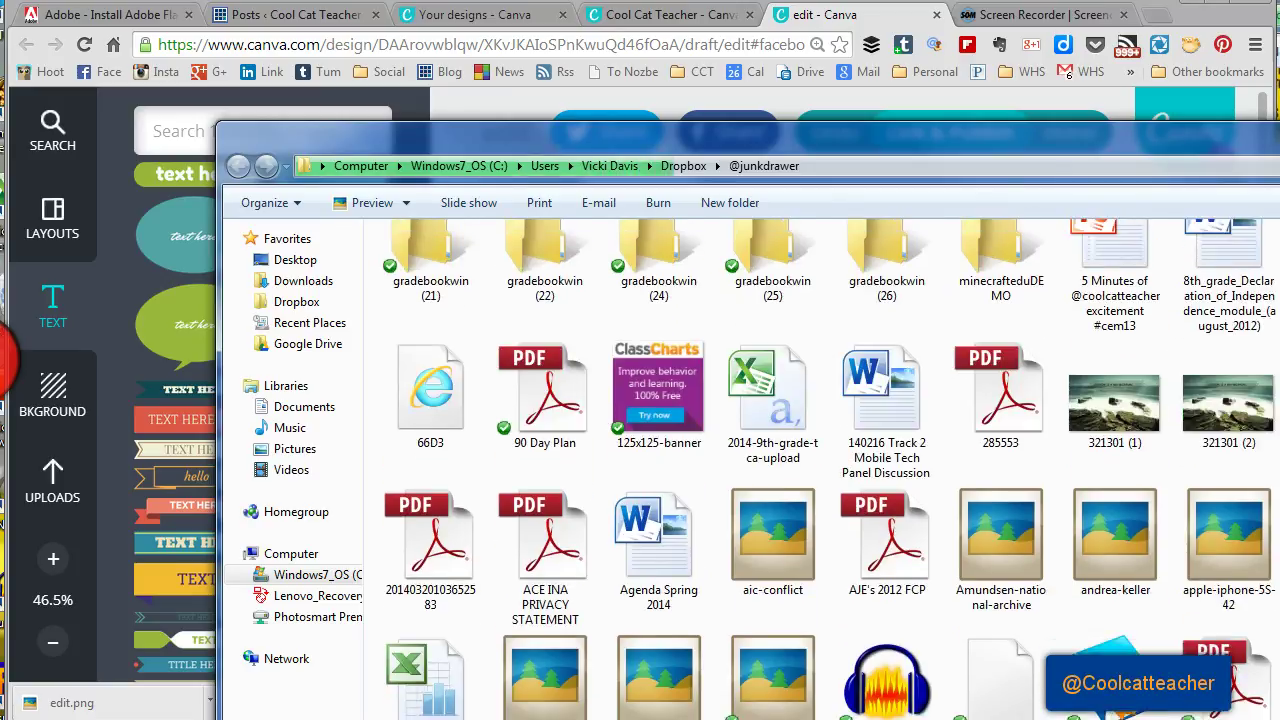
scroll(829, 468, down, 5)
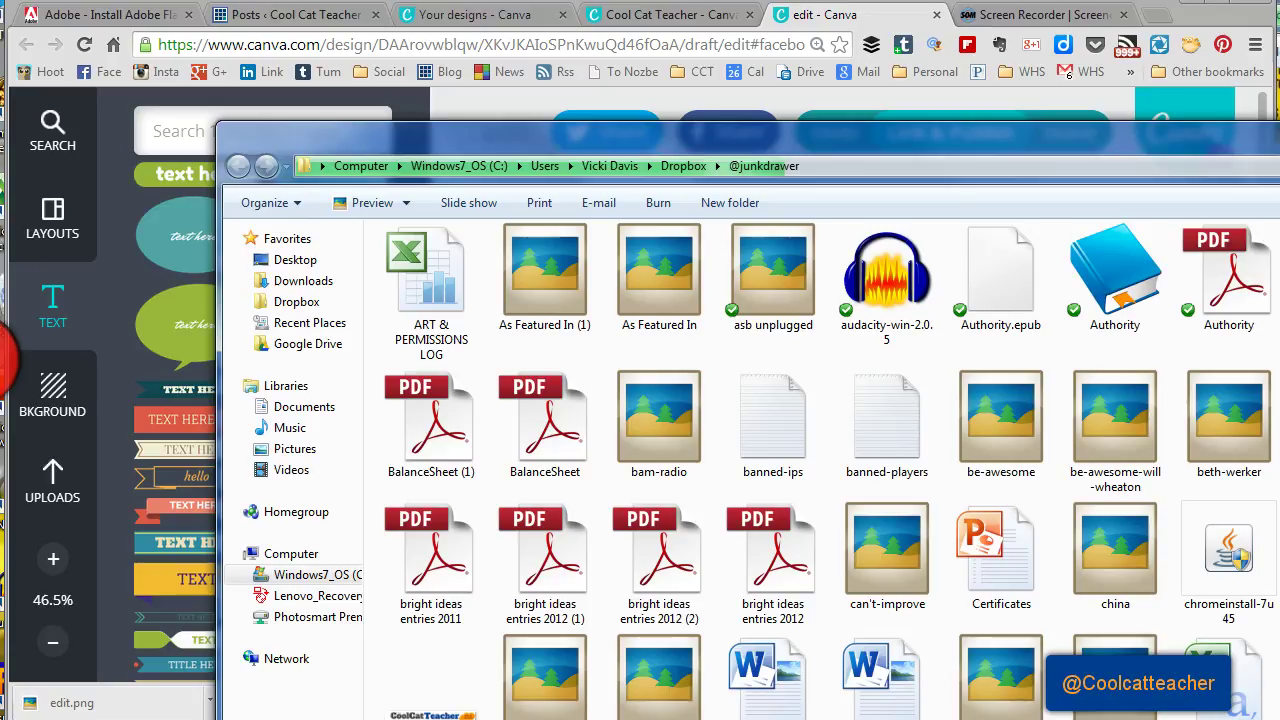
scroll(829, 468, down, 3)
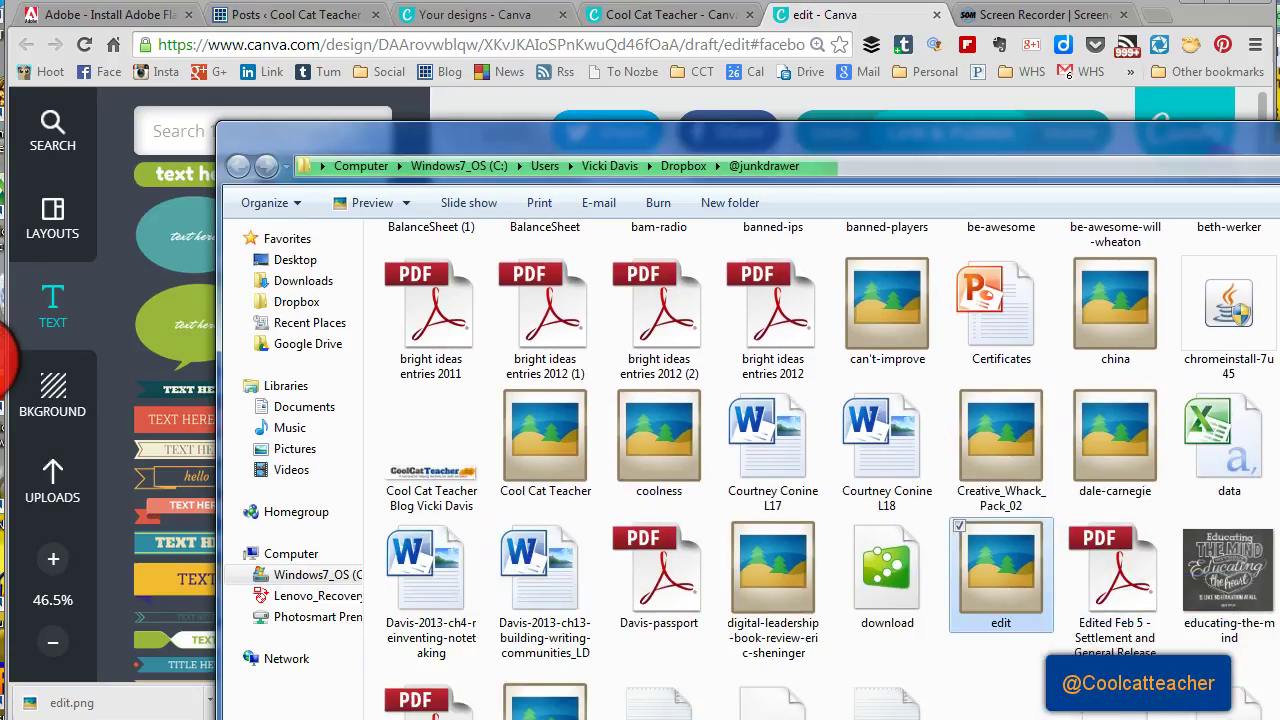
scroll(790, 440, down, 2)
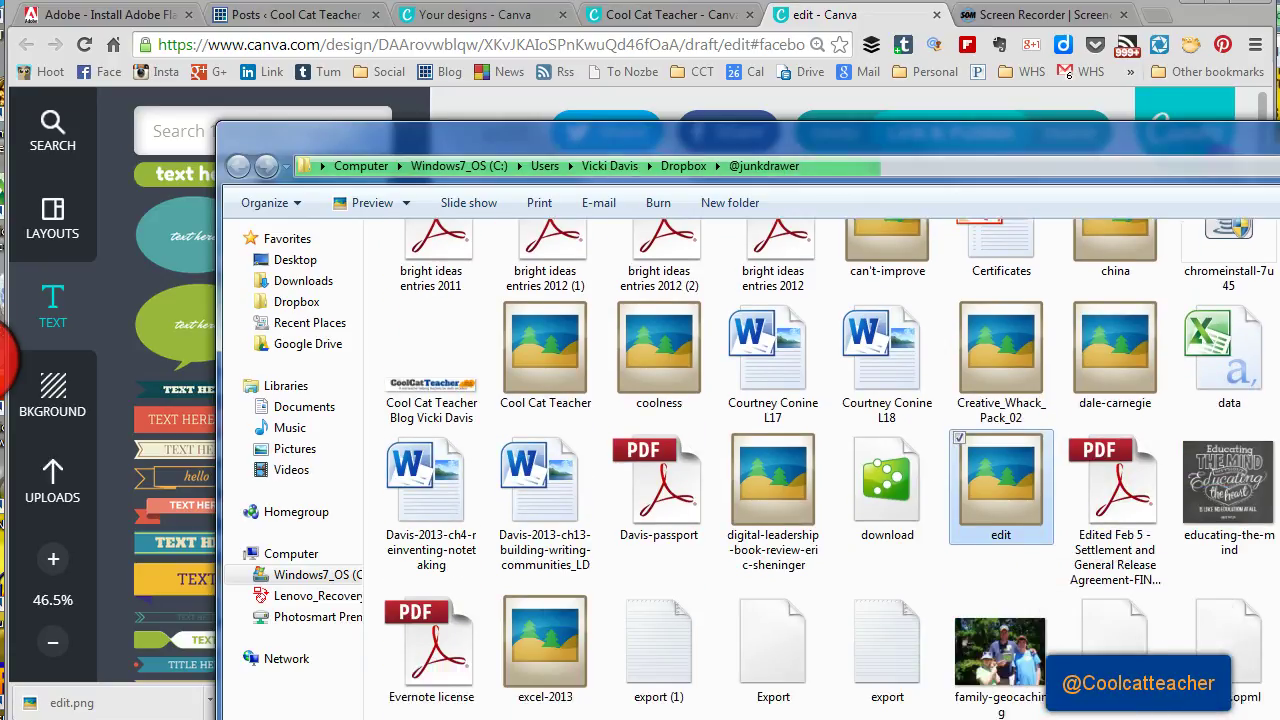
click(1003, 422)
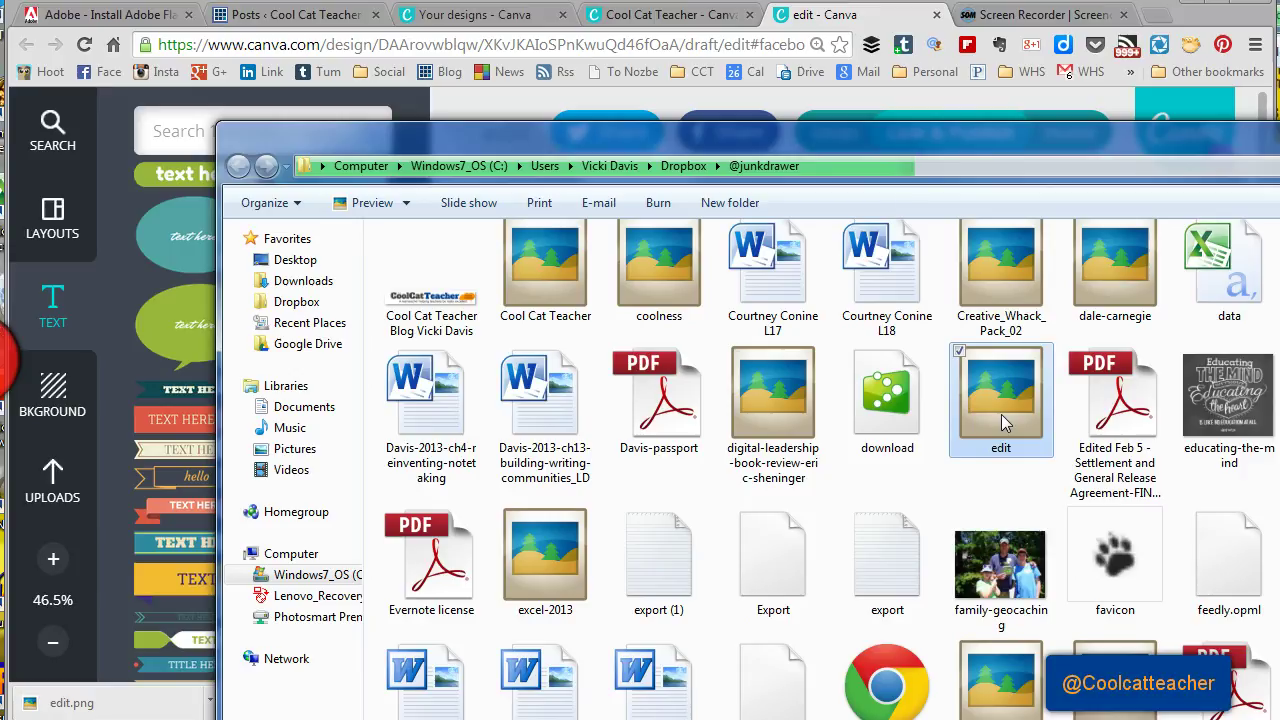
drag(1001, 414, 147, 600)
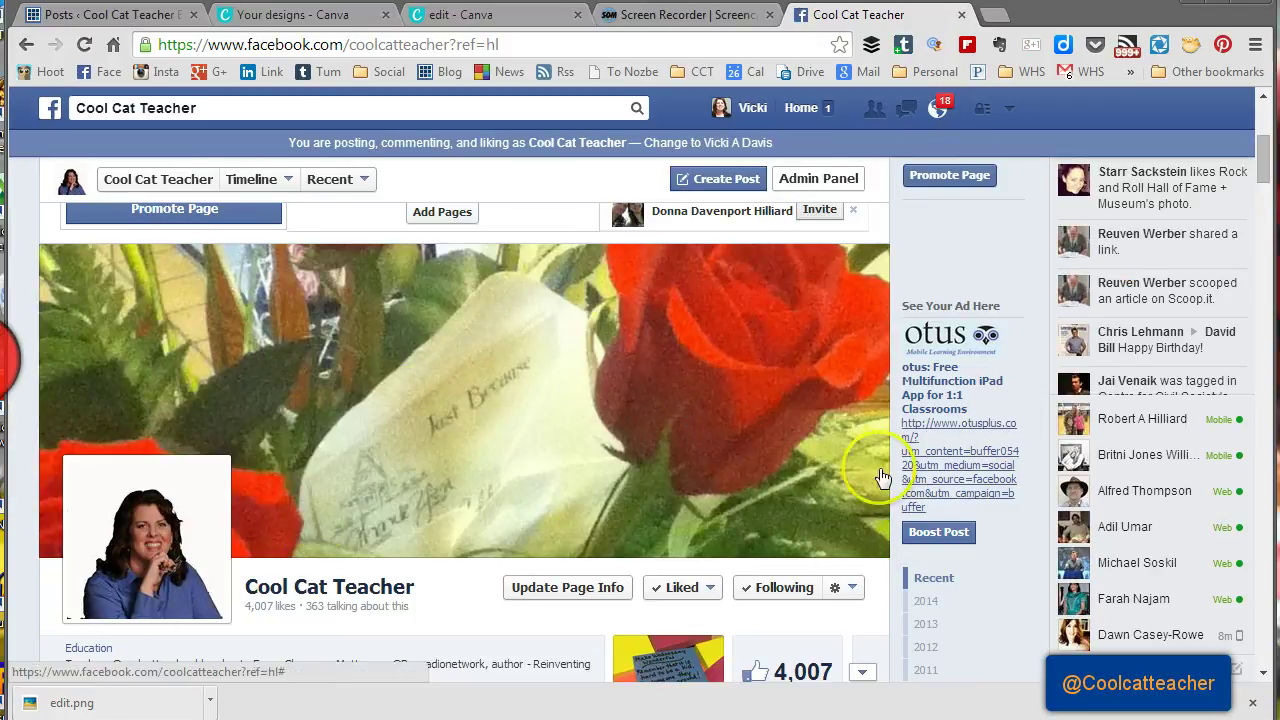
click(816, 534)
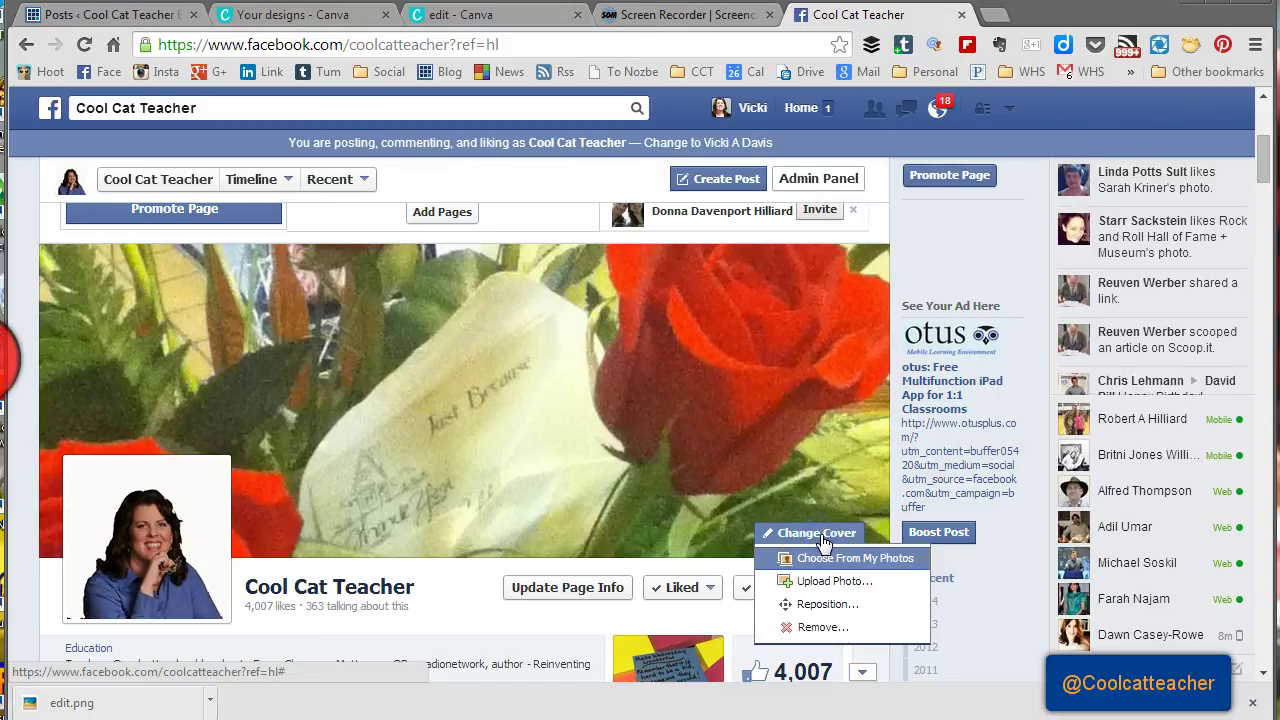
click(822, 582)
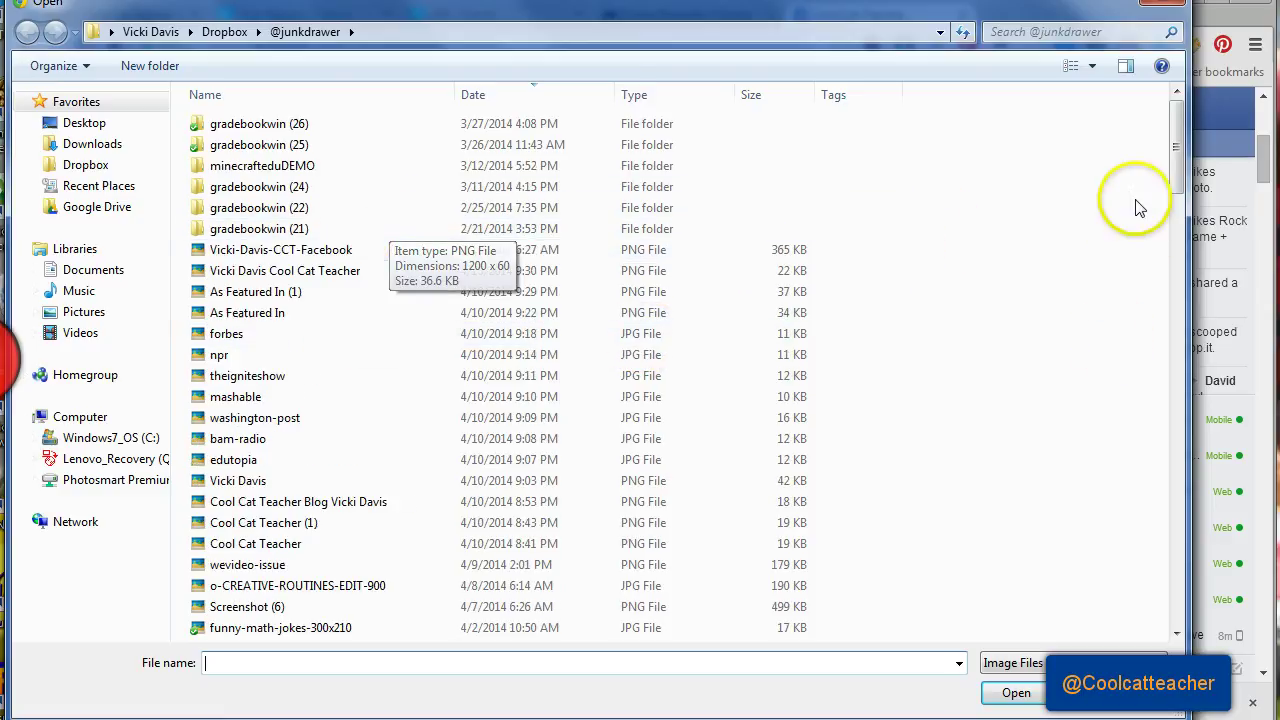
mouse_move(1178, 165)
mouse_down()
mouse_move(1170, 400)
mouse_move(1178, 158)
mouse_up()
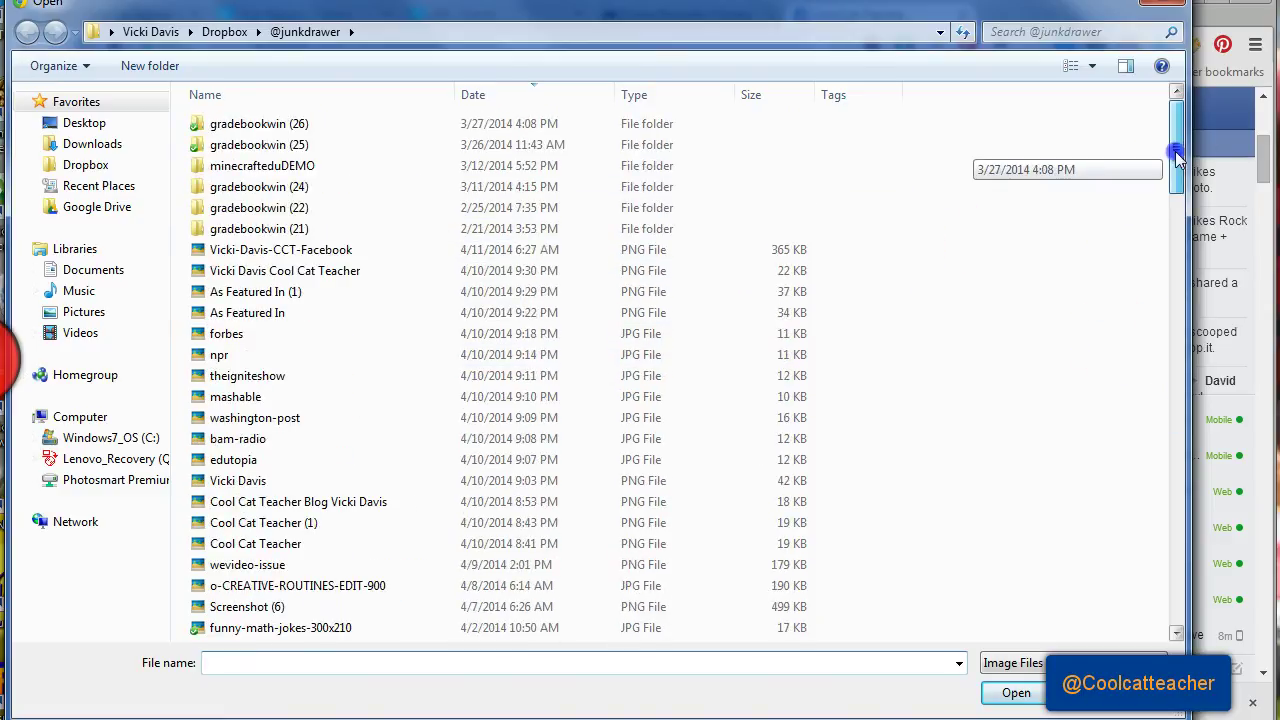
click(322, 252)
click(1014, 692)
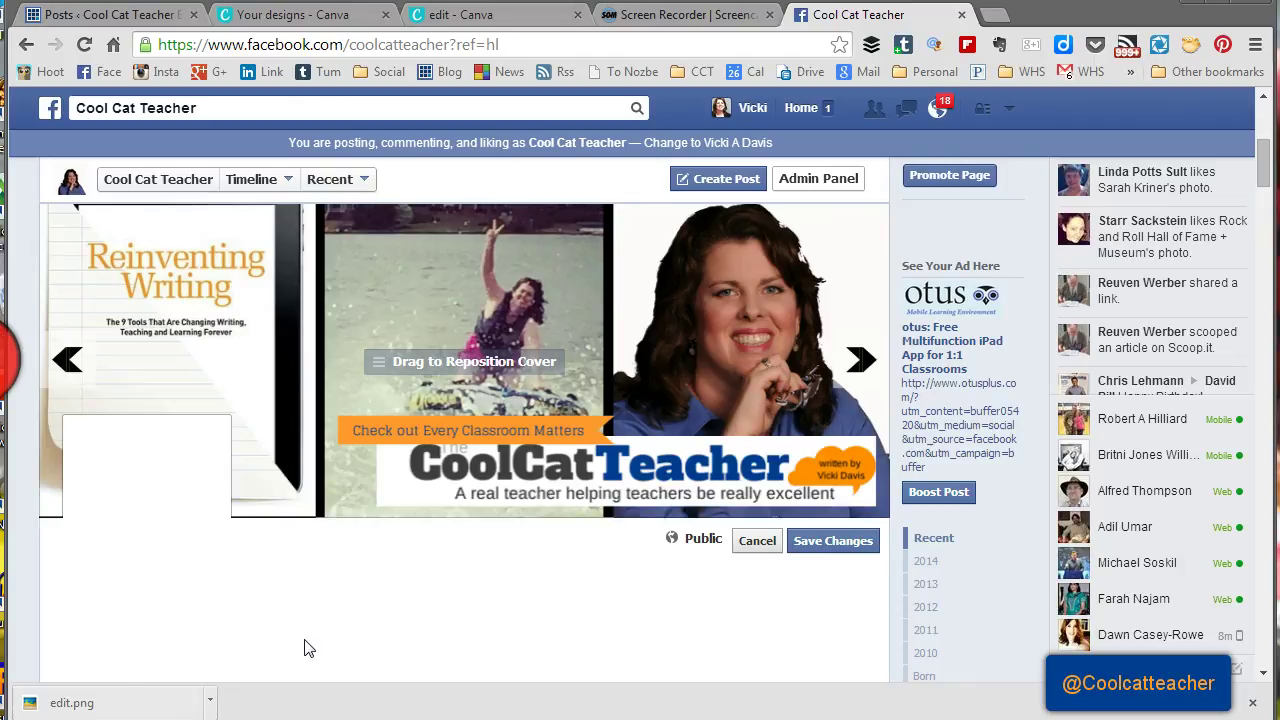
click(400, 648)
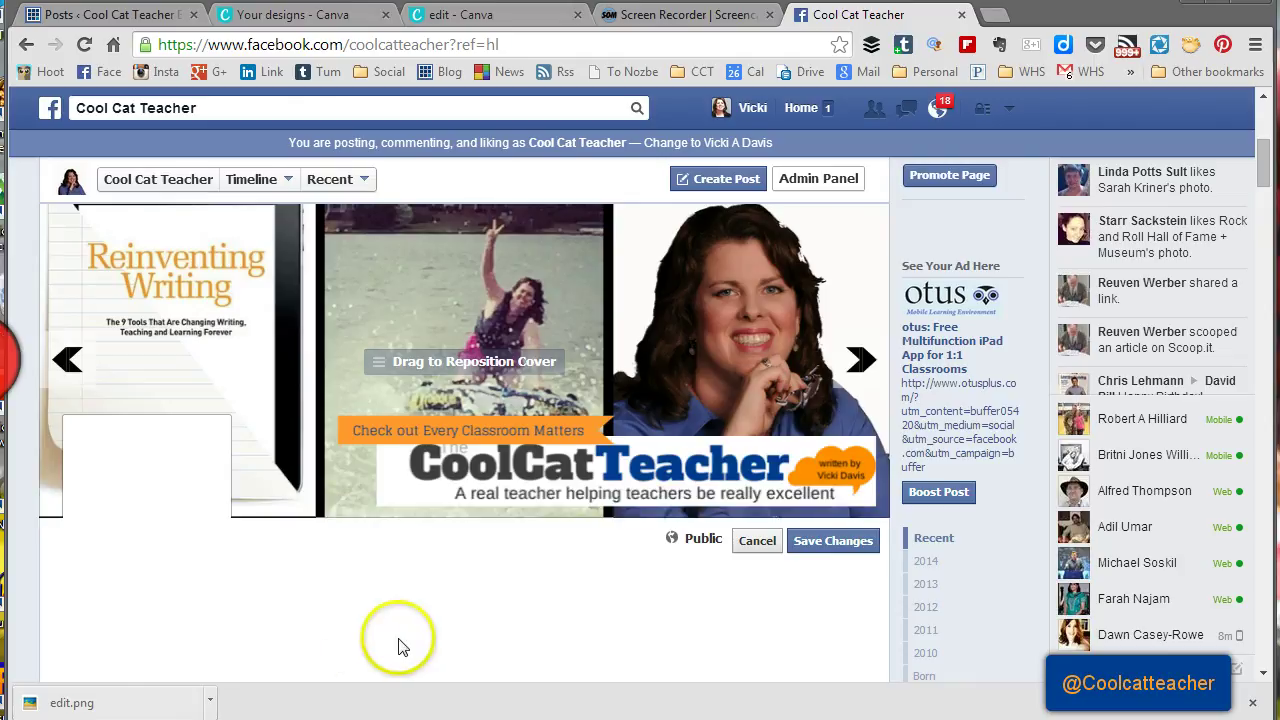